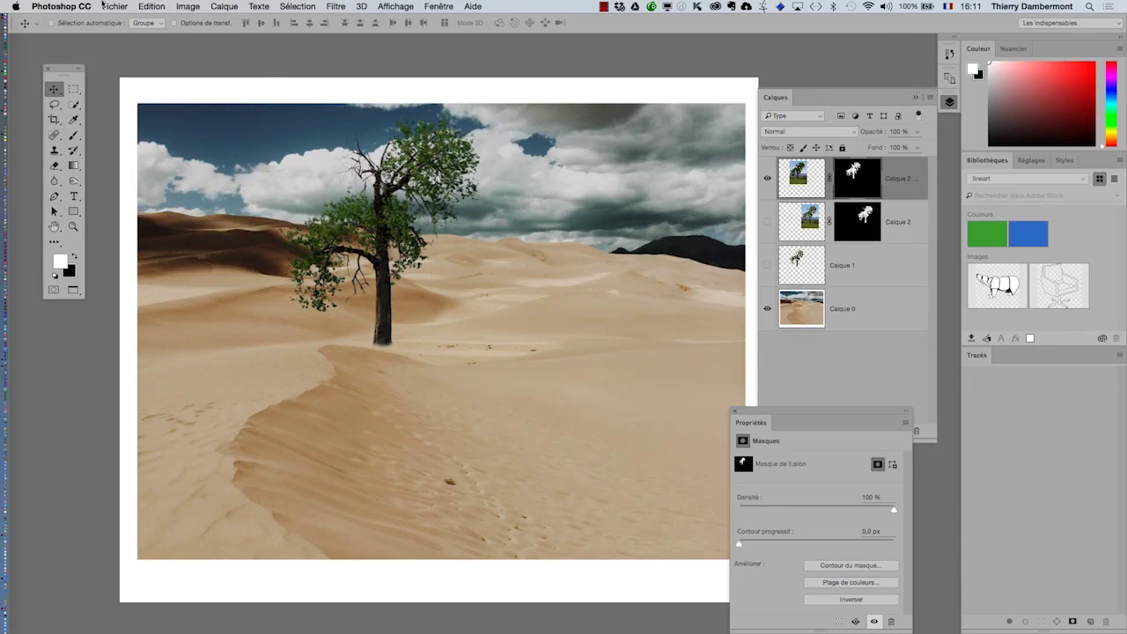
- Save the composite with Enregistrer sous as a new PSD, changing the file name's version digit
left_click(113, 6)
left_click(132, 134)
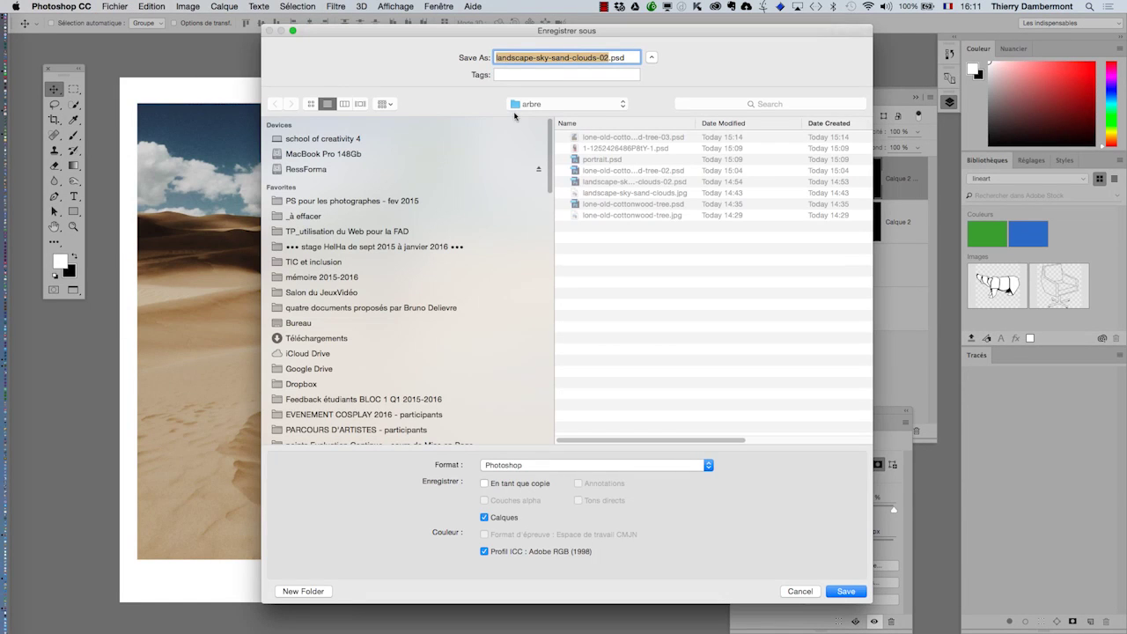
left_click(607, 57)
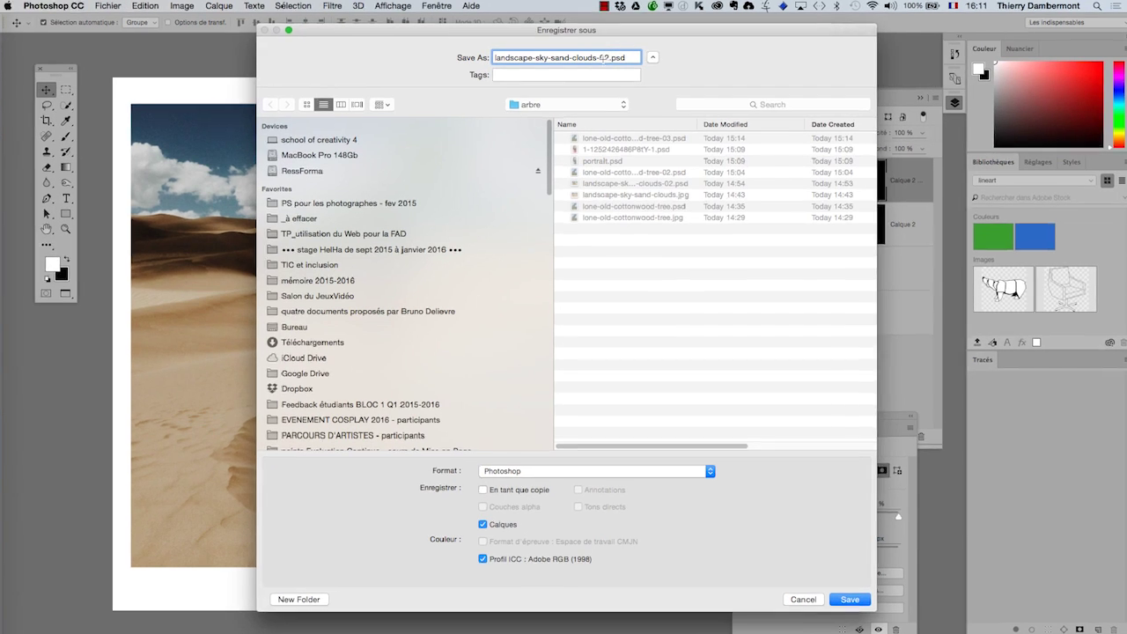
key("BackSpace")
key("Return")
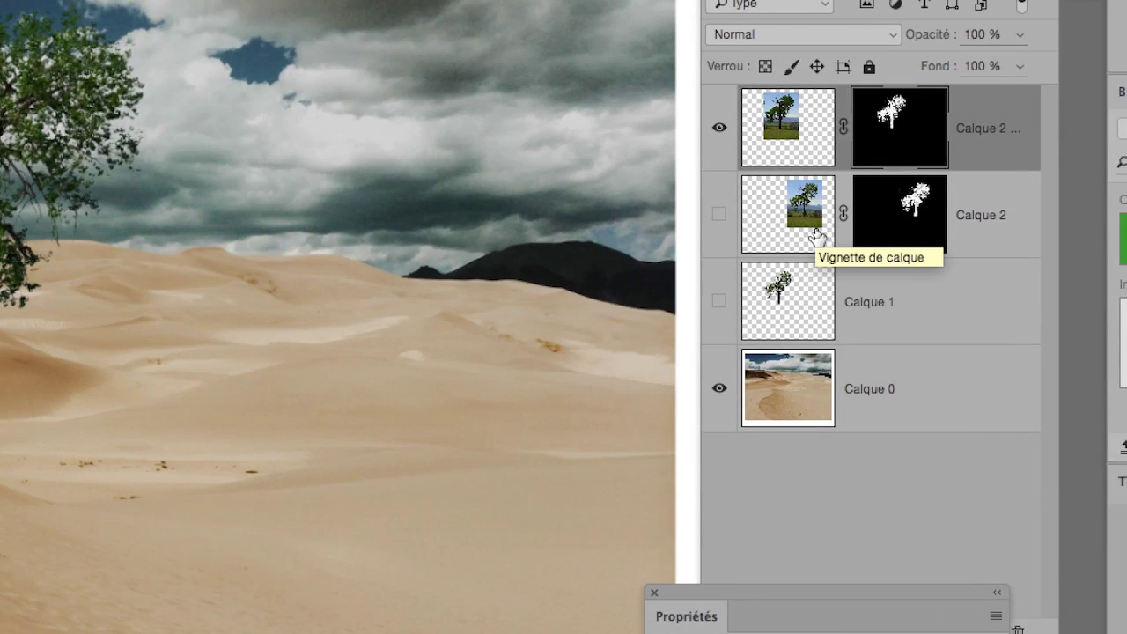
- Drag the hidden Calque 2 and Calque 1 layers to the trash
left_click_drag(817, 236, 857, 311)
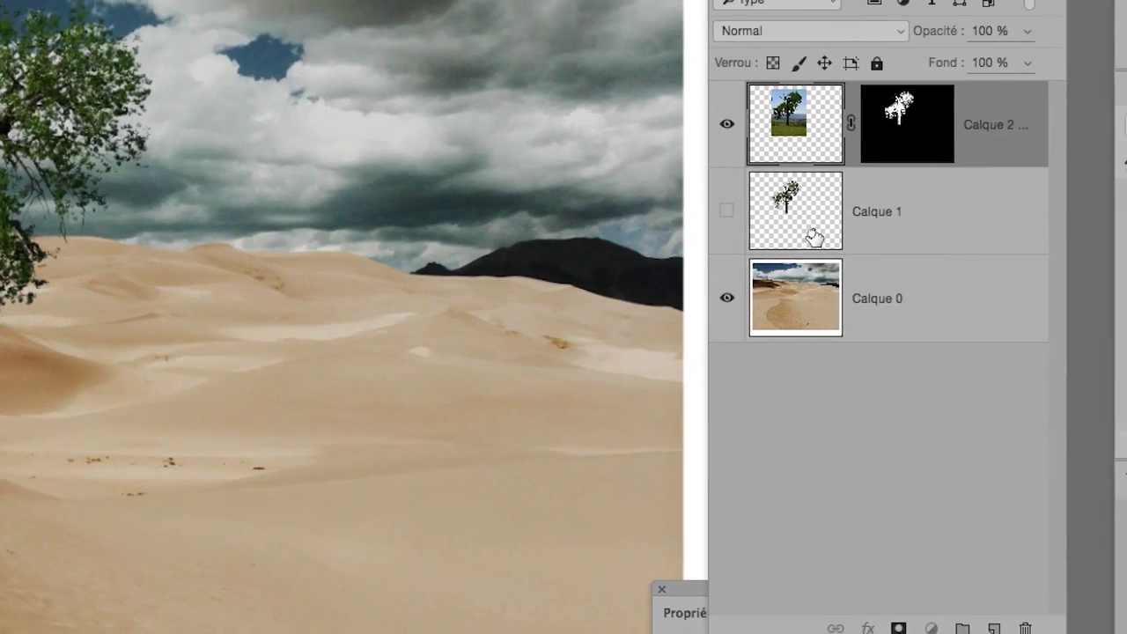
left_click_drag(709, 145, 888, 373)
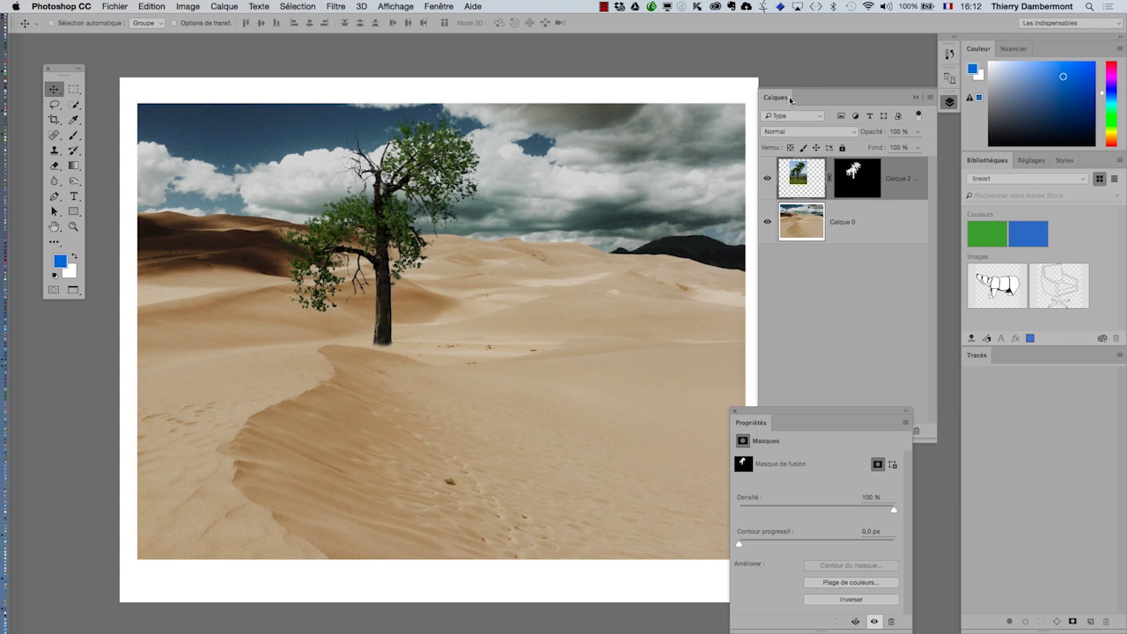
- Float and enlarge the Calques panel, close Propriétés, and duplicate the masked tree layer
left_click_drag(790, 99, 699, 75)
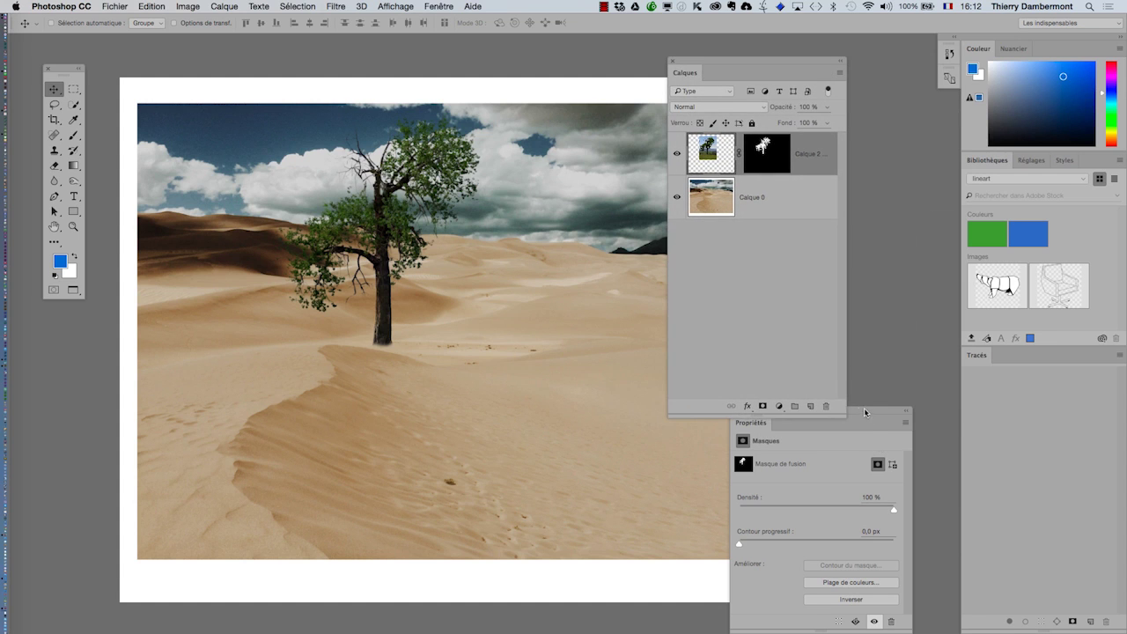
left_click_drag(869, 415, 573, 308)
left_click(437, 305)
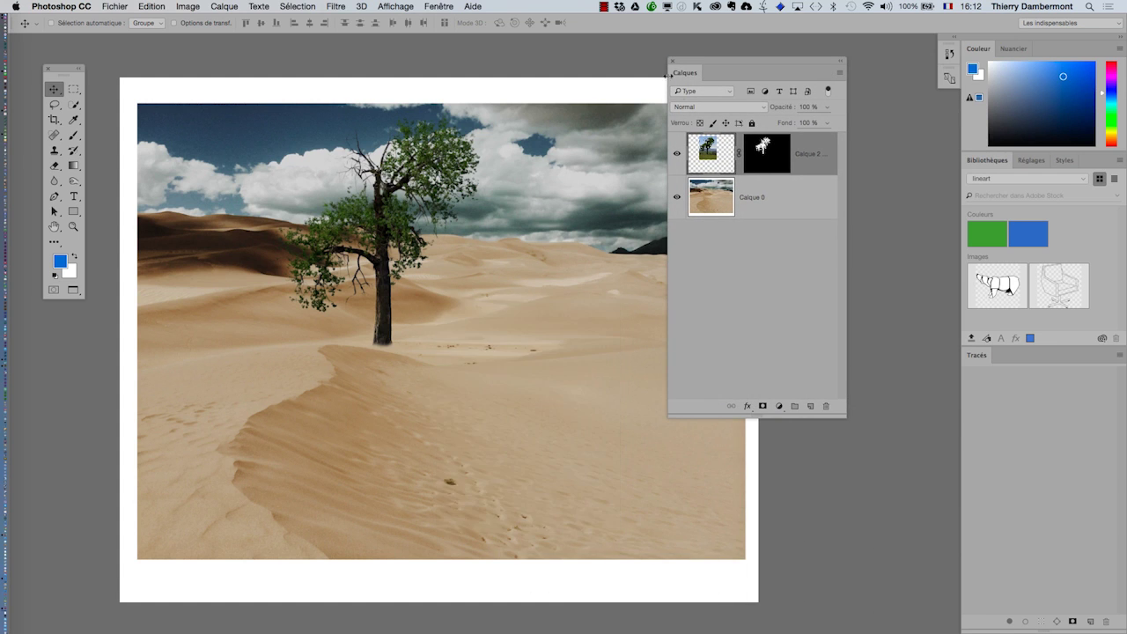
left_click_drag(700, 63, 730, 64)
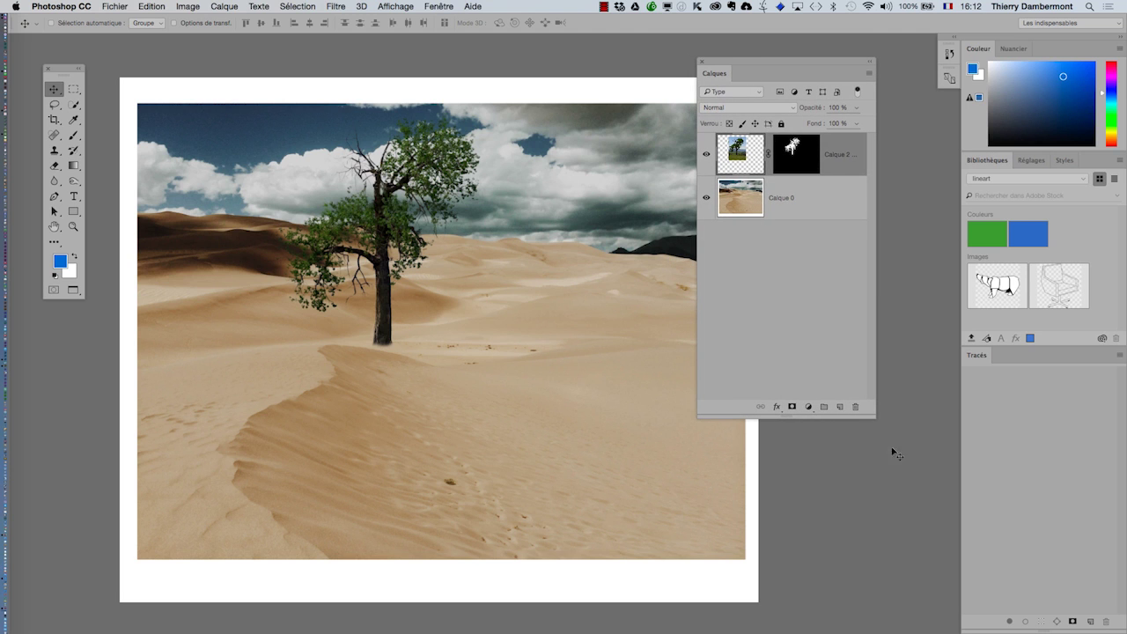
left_click_drag(873, 415, 917, 394)
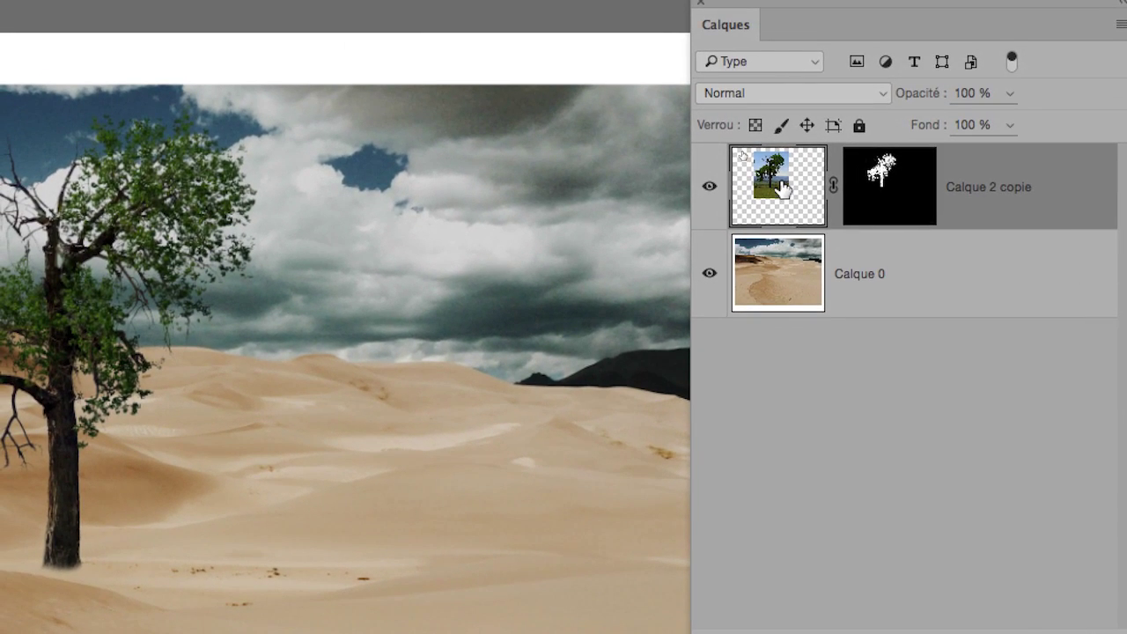
left_click_drag(782, 188, 883, 344)
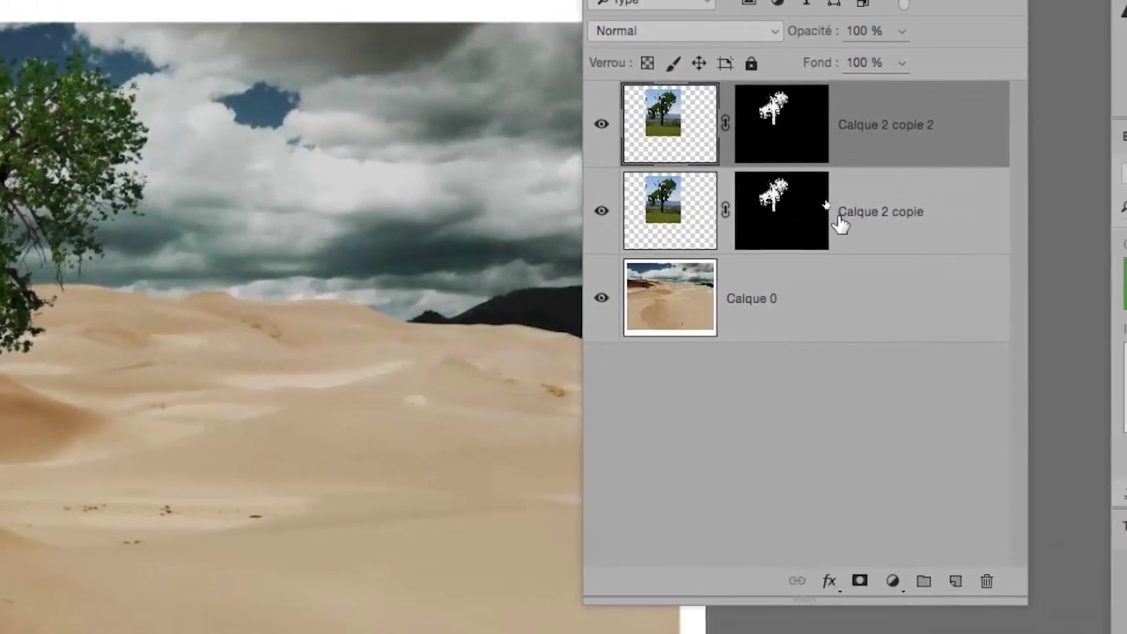
- Rename the lower tree copy 'ombre' and the upper one 'arbre original', then select ombre
double_click(944, 209)
type("mbre")
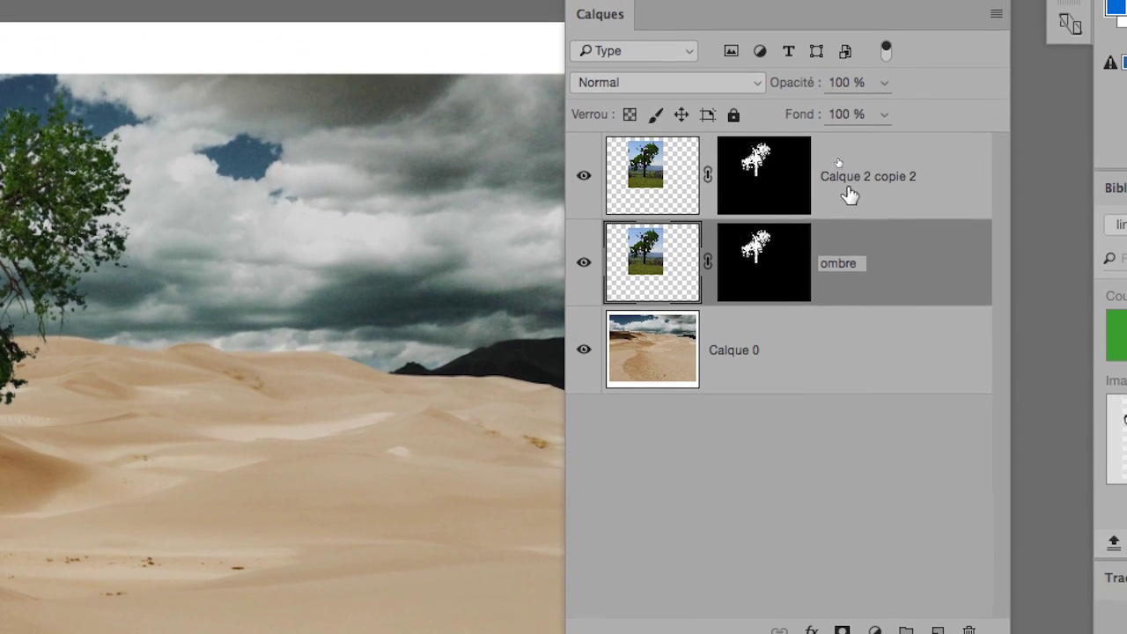
double_click(859, 121)
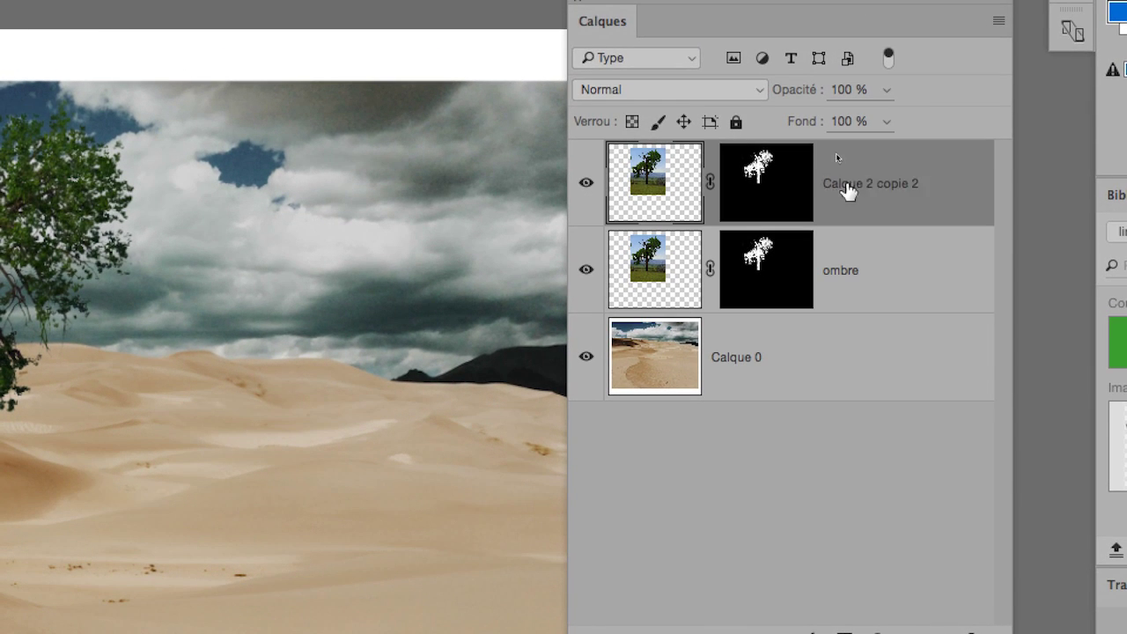
type("arbre original")
key("Return")
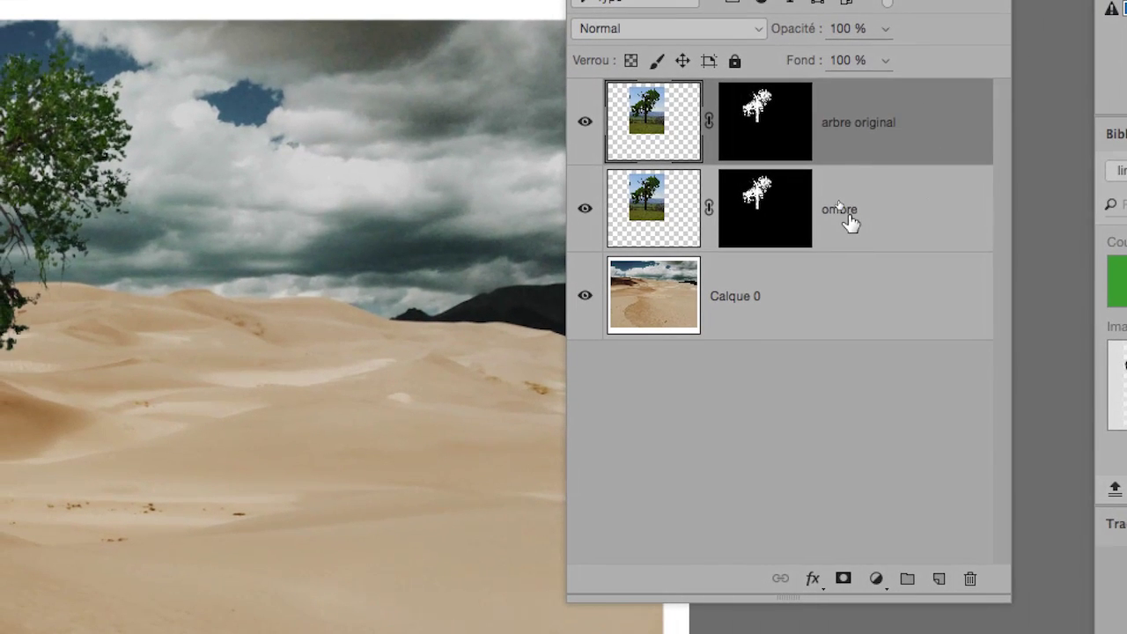
left_click(850, 222)
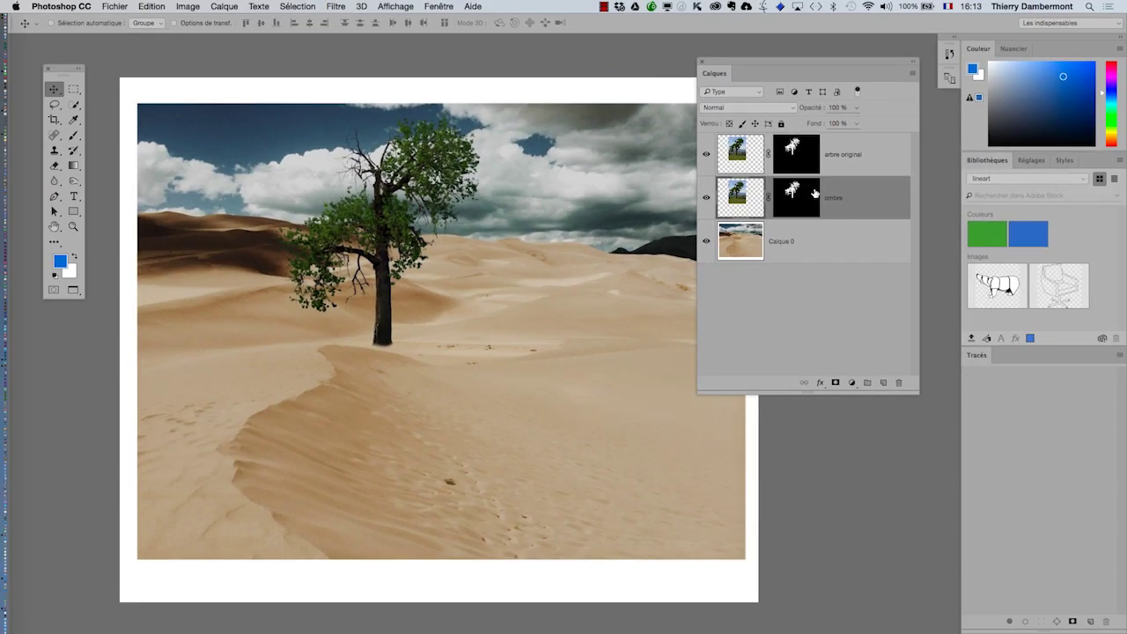
- Fill the ombre layer with Noir using Edition > Remplir
left_click(152, 6)
left_click(186, 179)
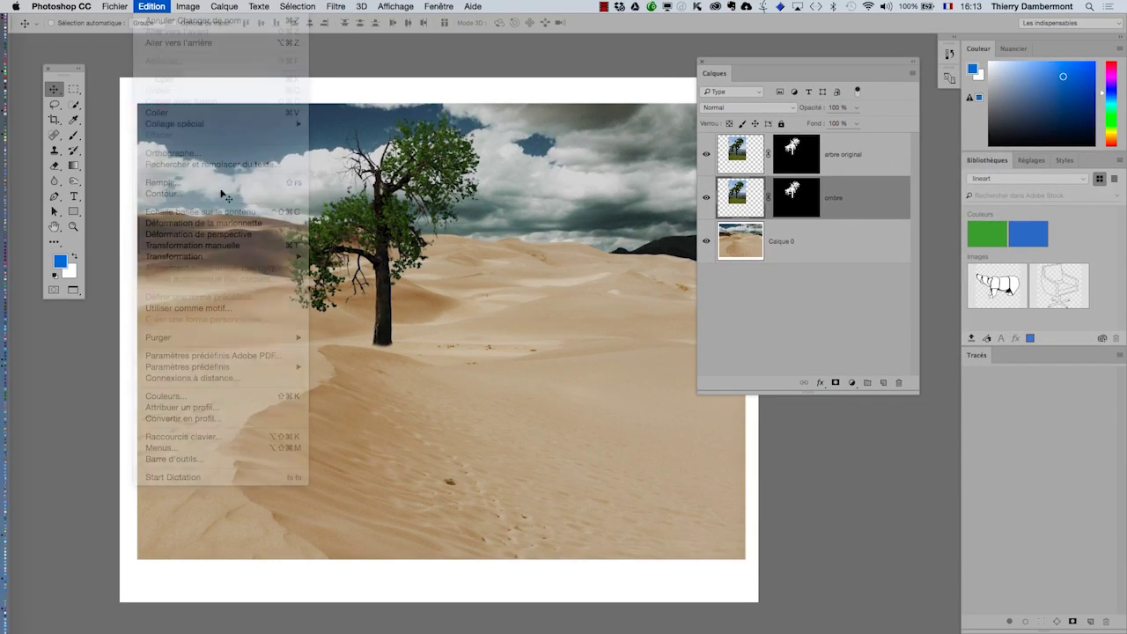
left_click(546, 253)
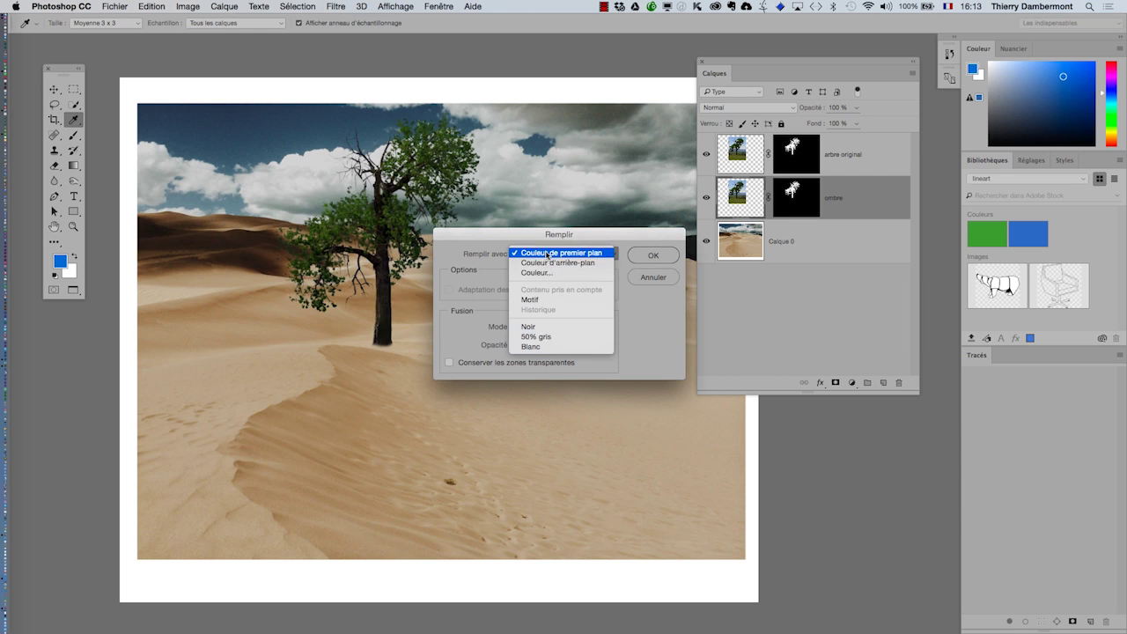
left_click(554, 327)
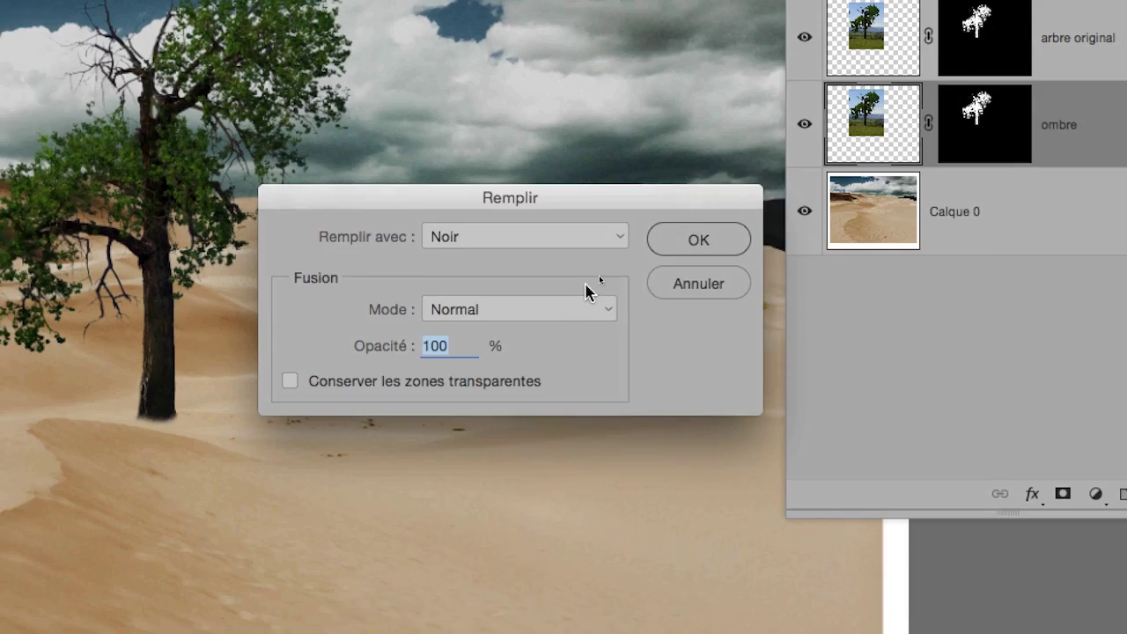
left_click(747, 208)
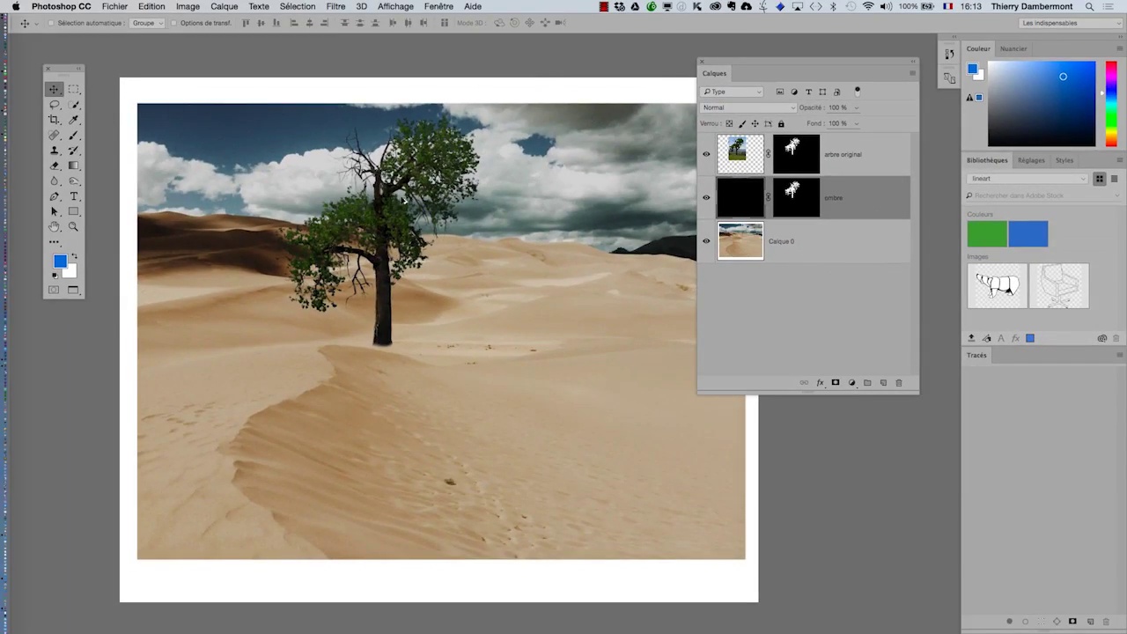
scroll(405, 201, "up", 3)
scroll(396, 194, "up", 2)
scroll(391, 189, "up", 3)
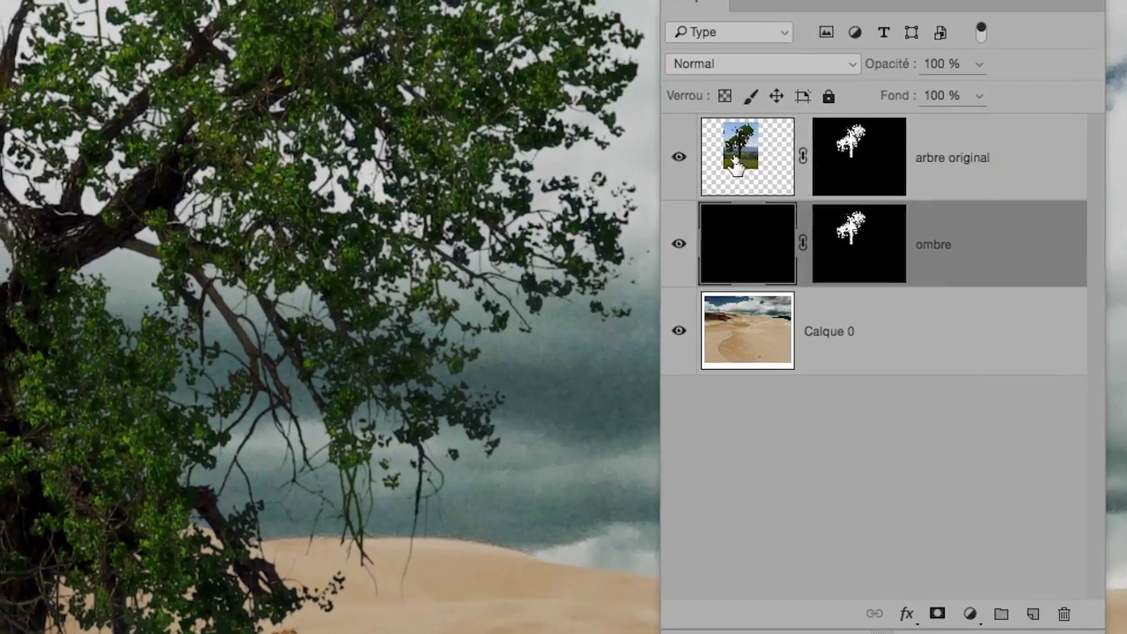
- Hide the arbre original layer to reveal the black ombre silhouette
left_click(738, 165)
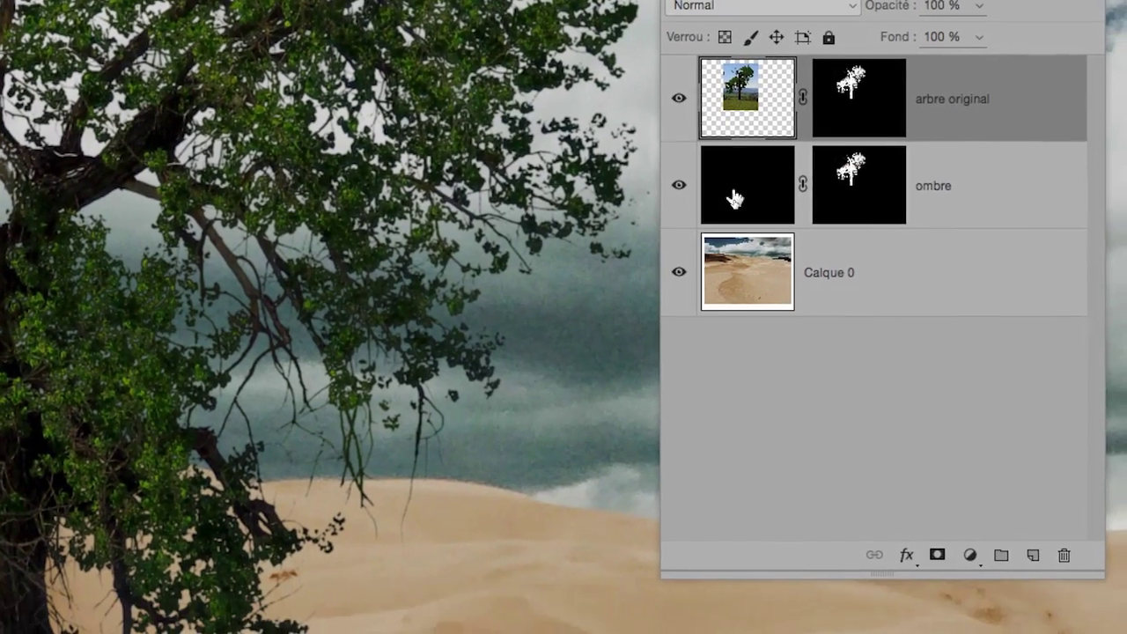
left_click(734, 251)
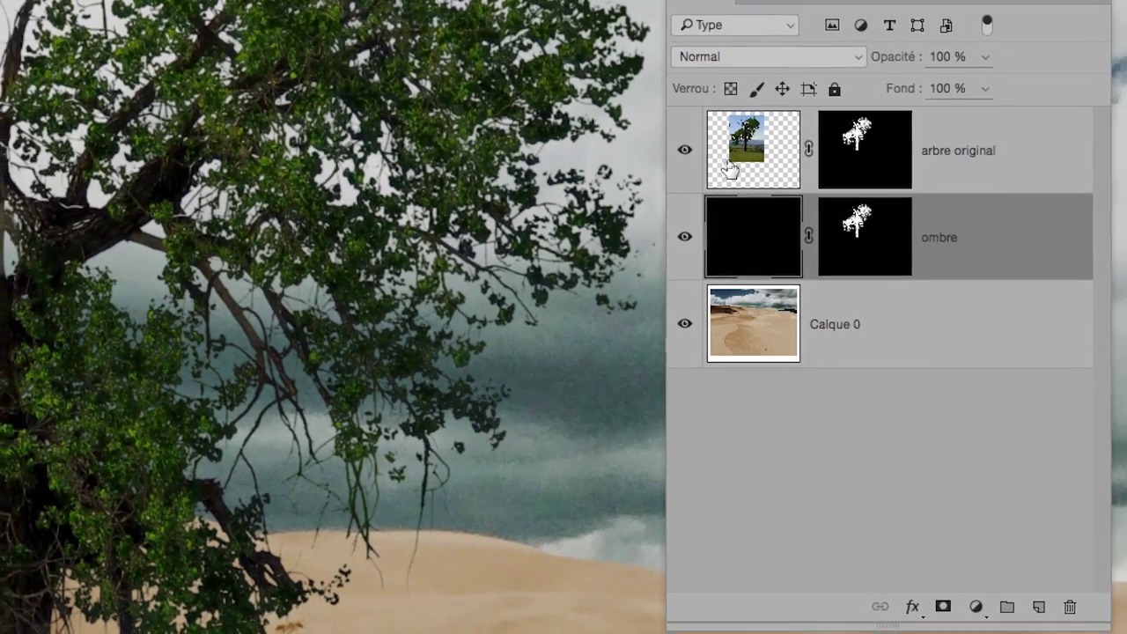
left_click(721, 169)
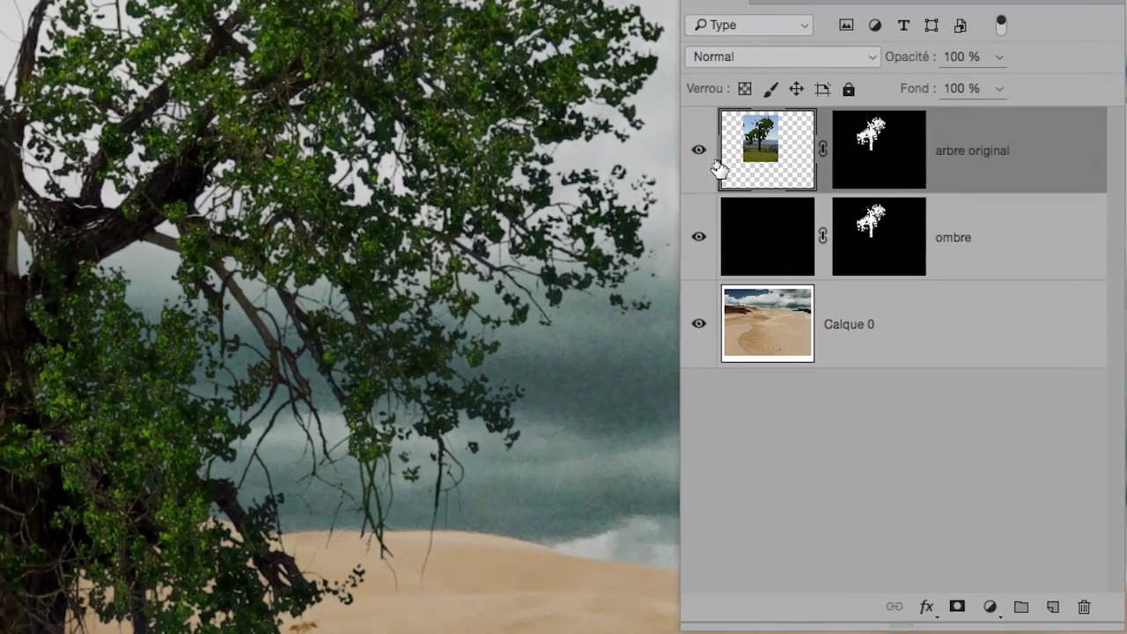
left_click(709, 157)
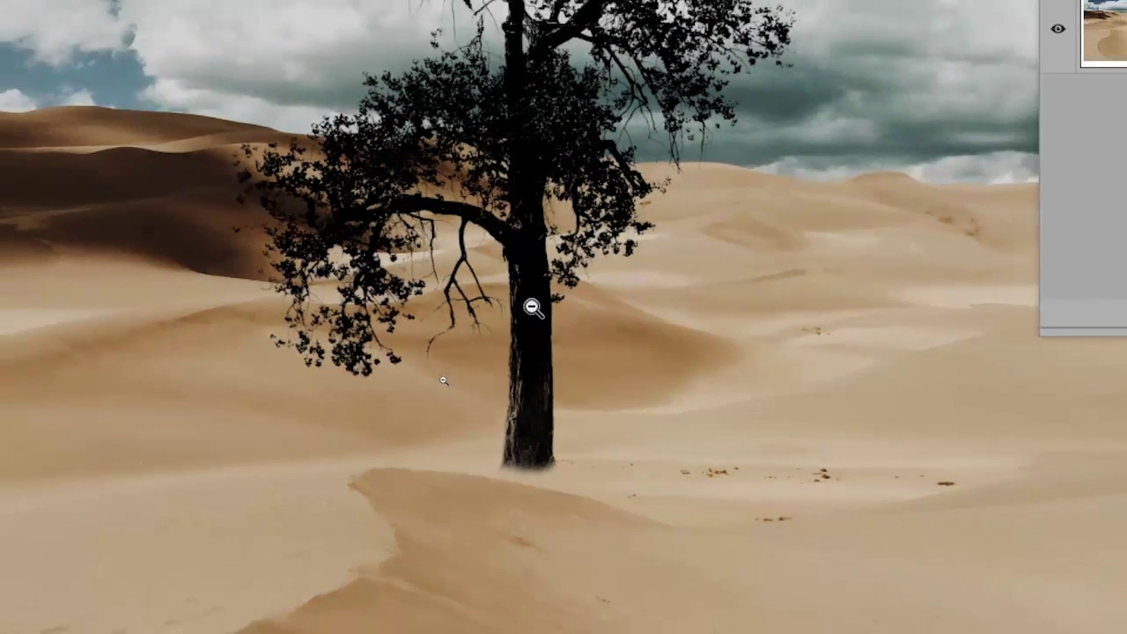
- Zoom into the canvas, select ombre, and toggle arbre original to compare
scroll(533, 305, "down", 2)
scroll(538, 310, "down", 2)
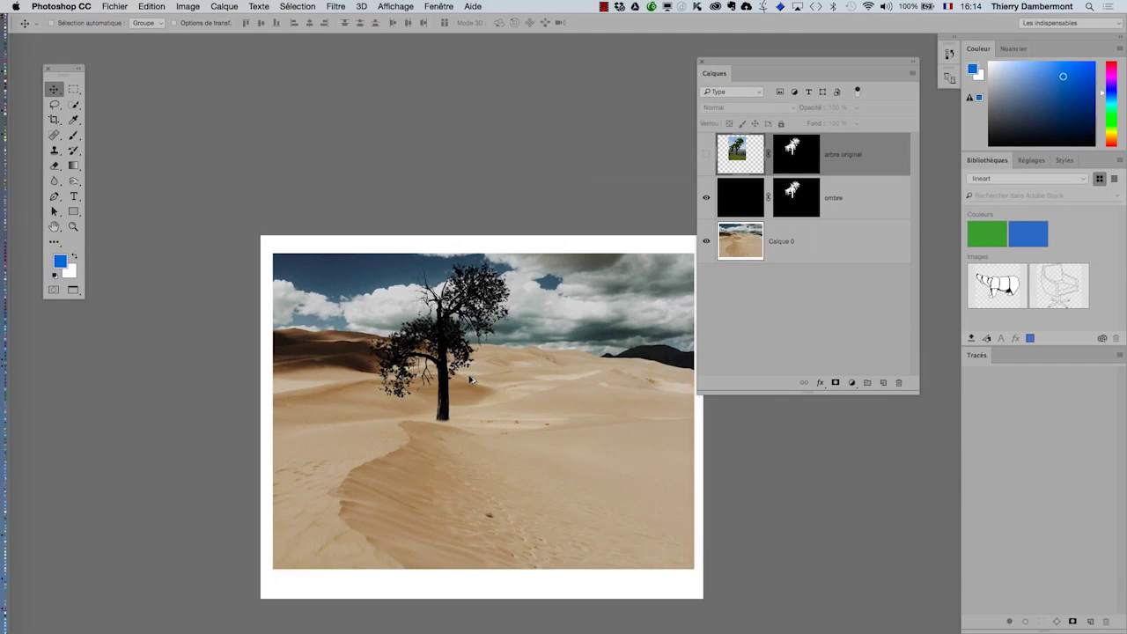
scroll(471, 379, "up", 1)
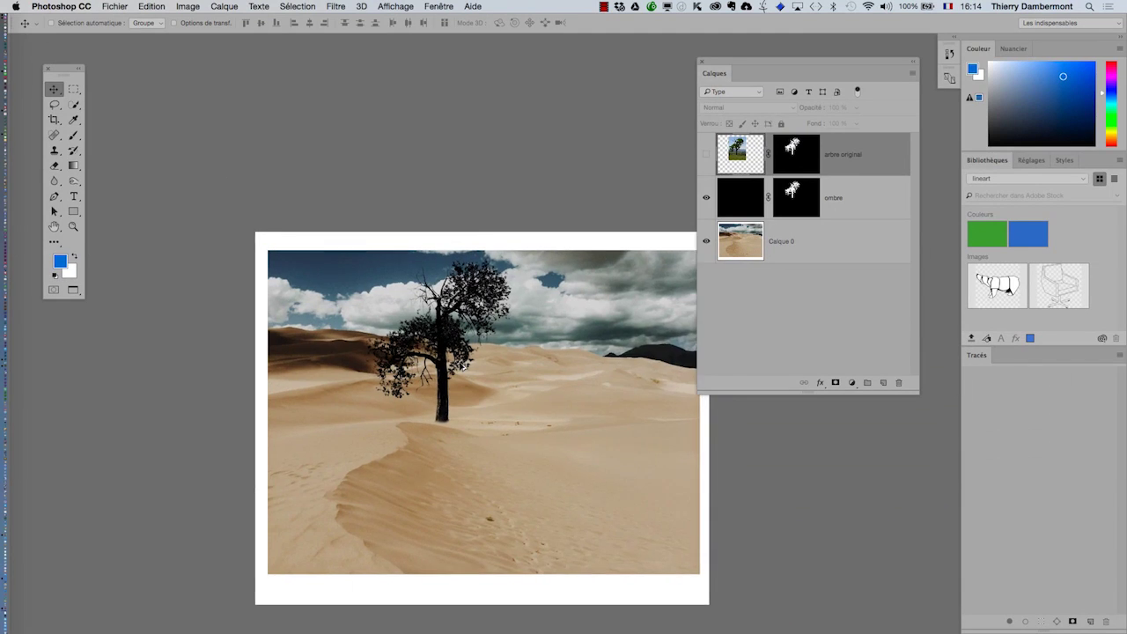
scroll(470, 377, "up", 2)
scroll(465, 368, "up", 1)
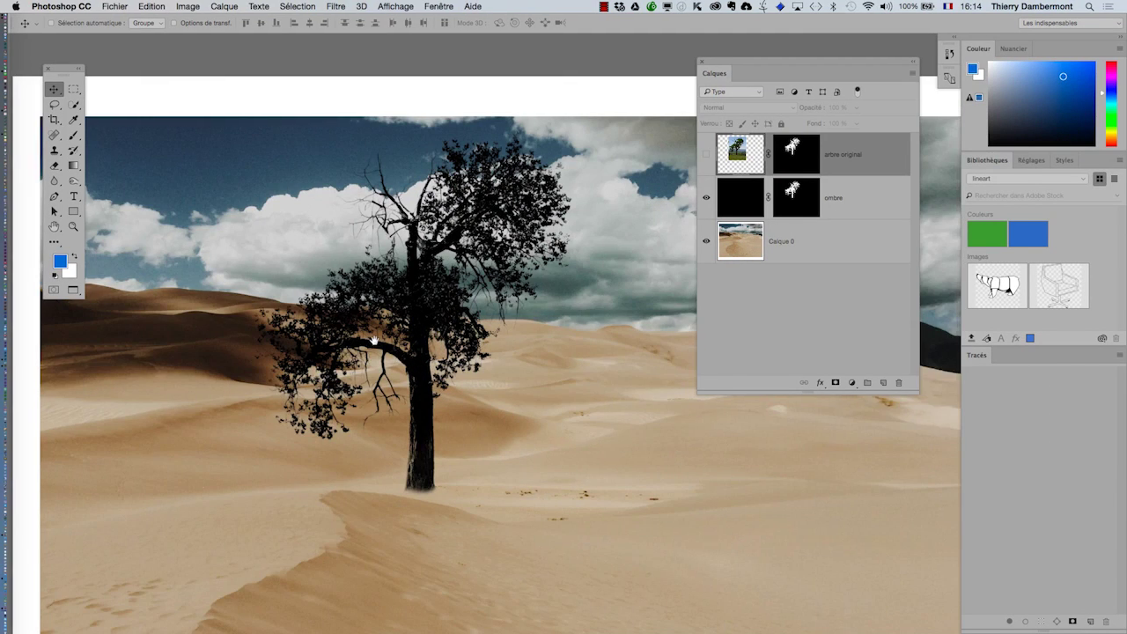
scroll(387, 344, "right", 4)
scroll(388, 343, "down", 1)
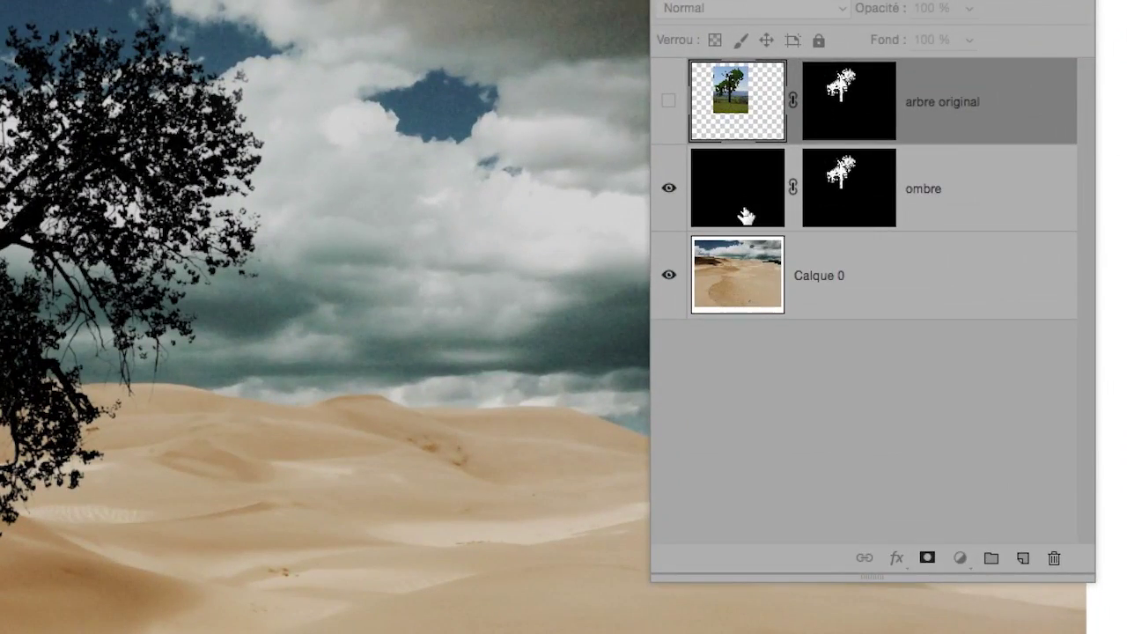
left_click(743, 211)
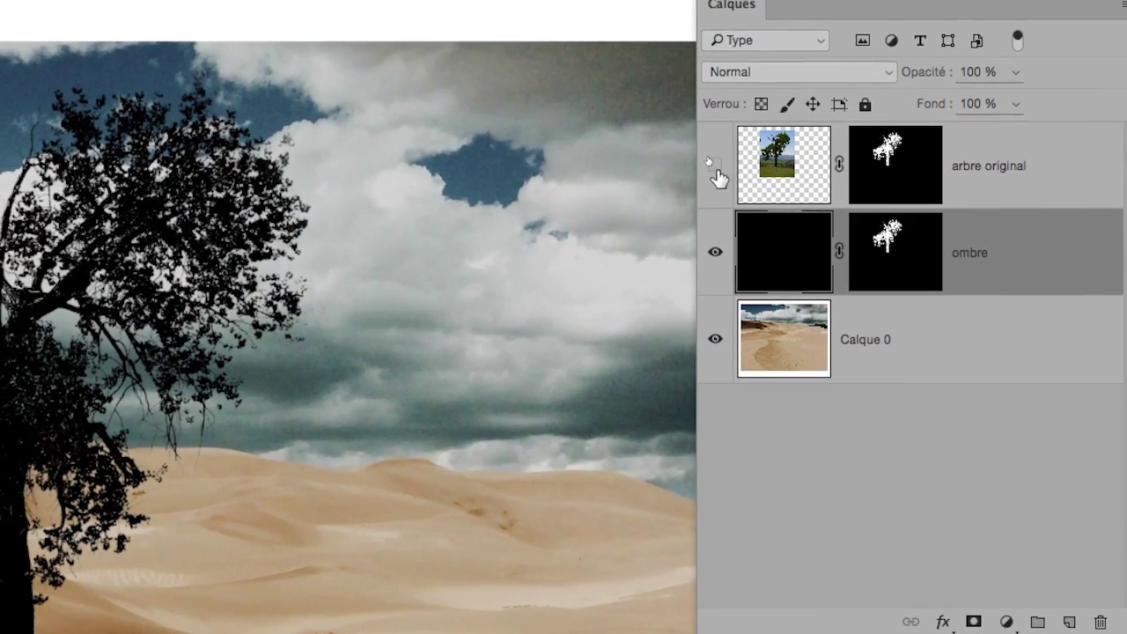
left_click(714, 164)
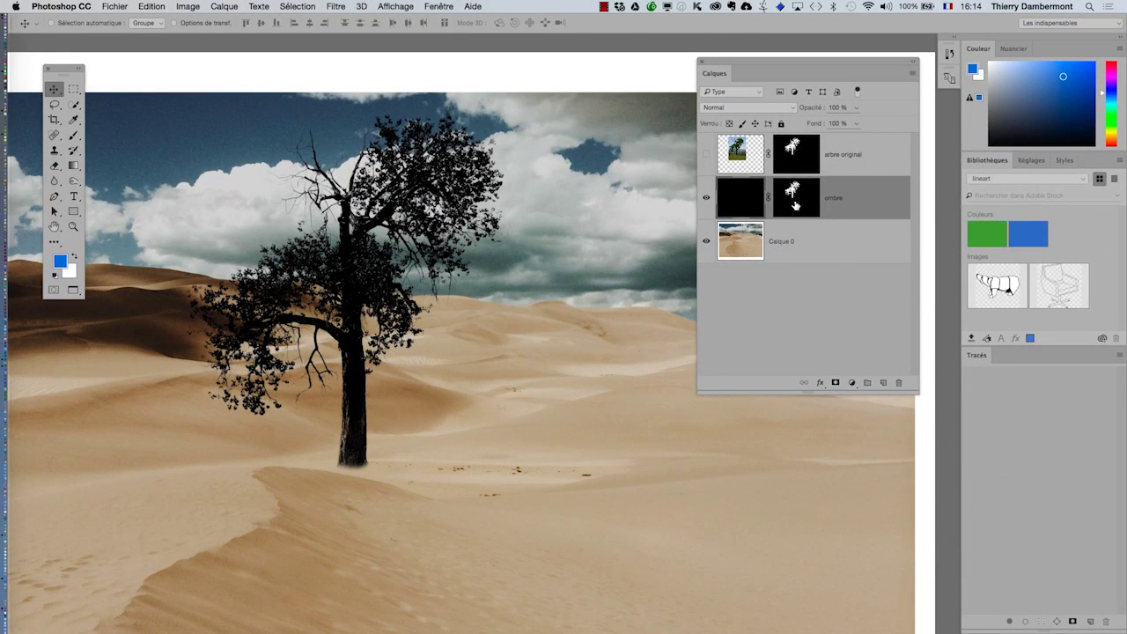
- Drag the ombre layer's mask to the trash and choose Appliquer to bake it in
left_click_drag(740, 61, 656, 67)
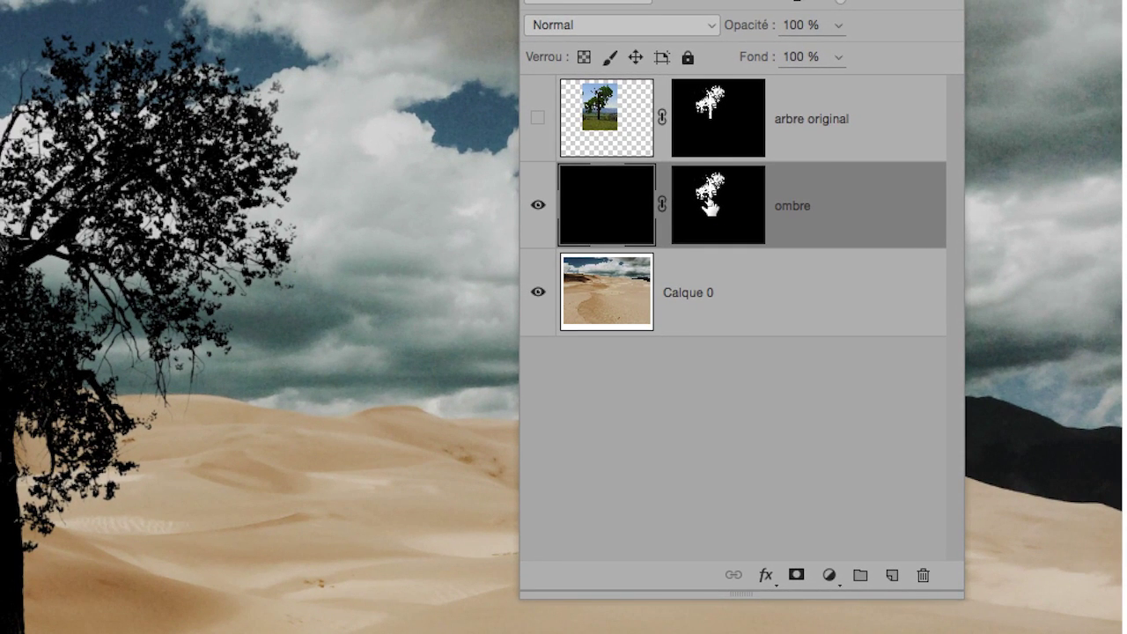
left_click(711, 206)
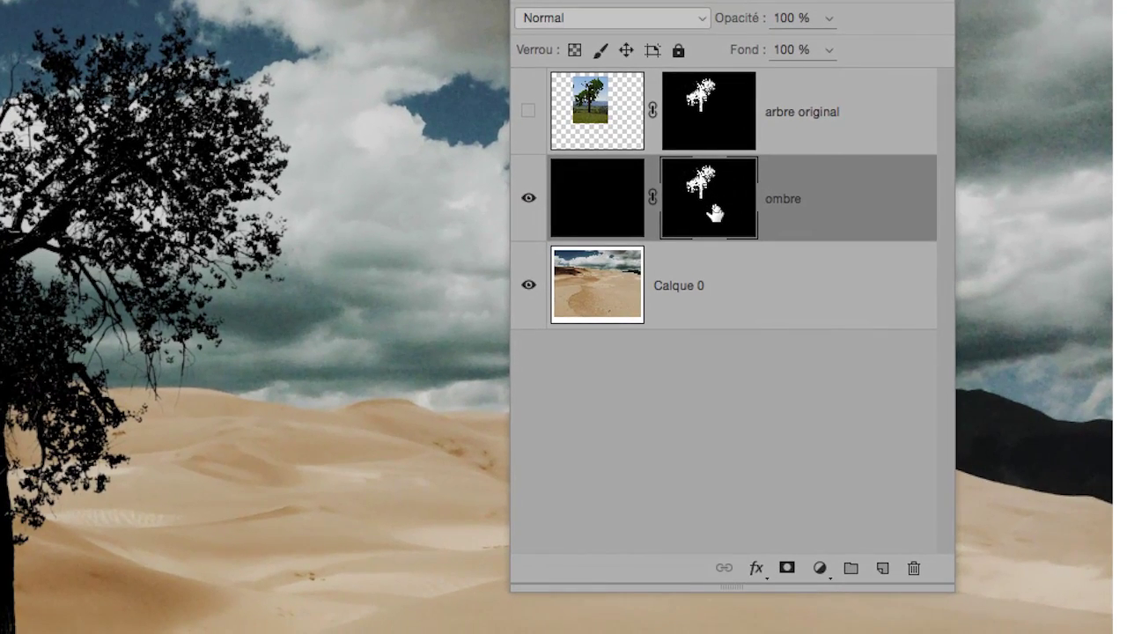
mouse_move(721, 203)
left_mouse_down()
mouse_move(788, 329)
mouse_move(780, 336)
left_mouse_up()
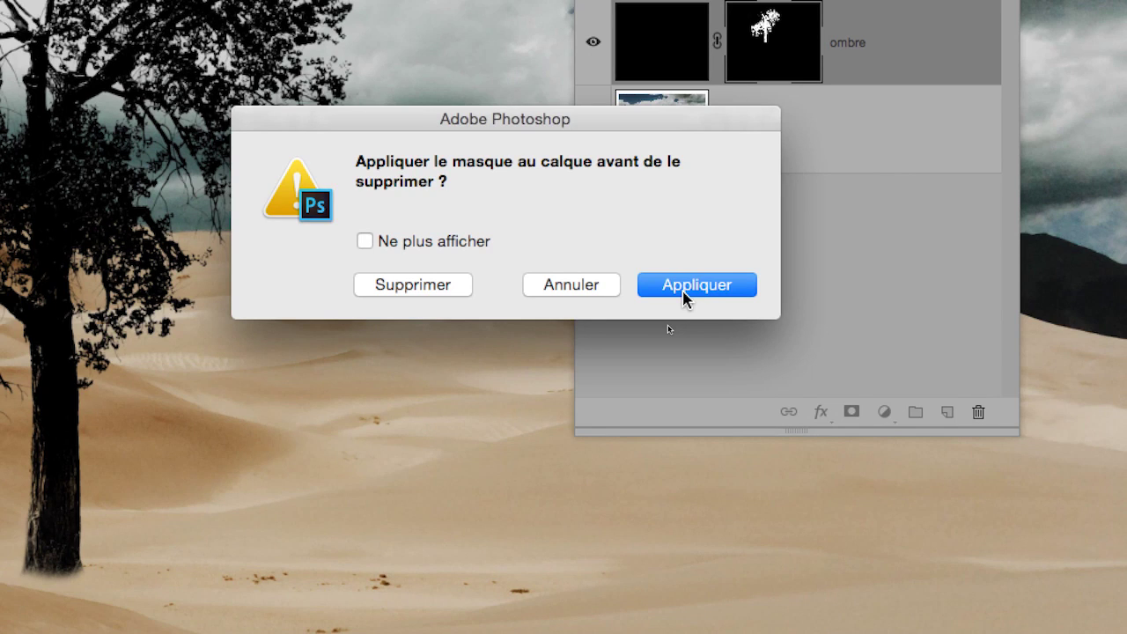
left_click(685, 291)
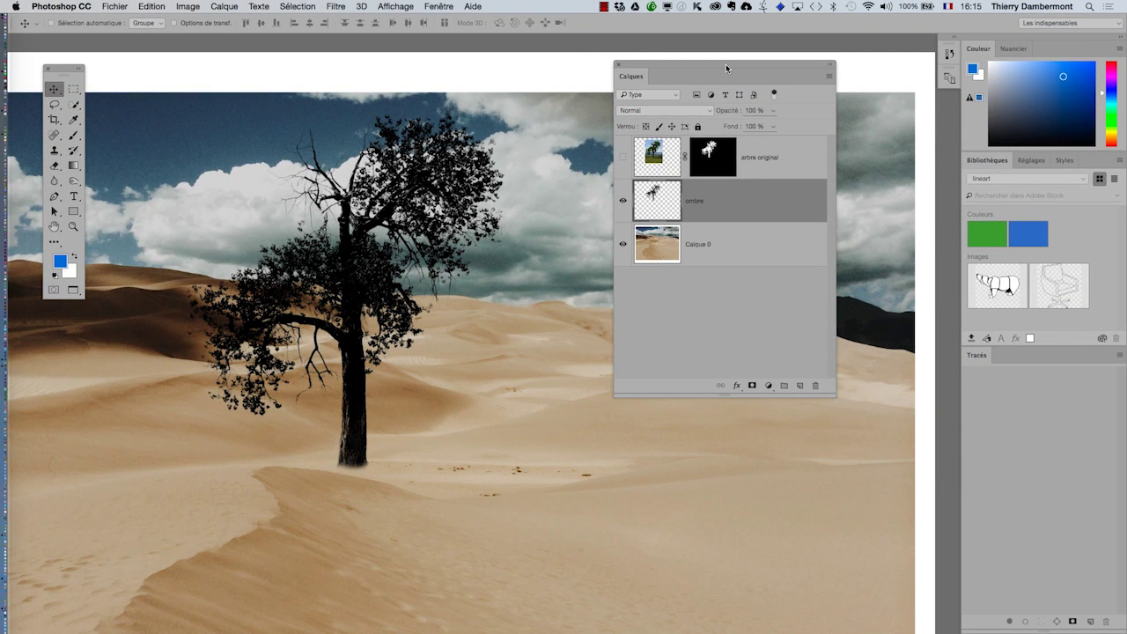
- Delete ombre, duplicate arbre original, and rename the copy beneath it 'ombre'
left_click_drag(726, 64, 709, 66)
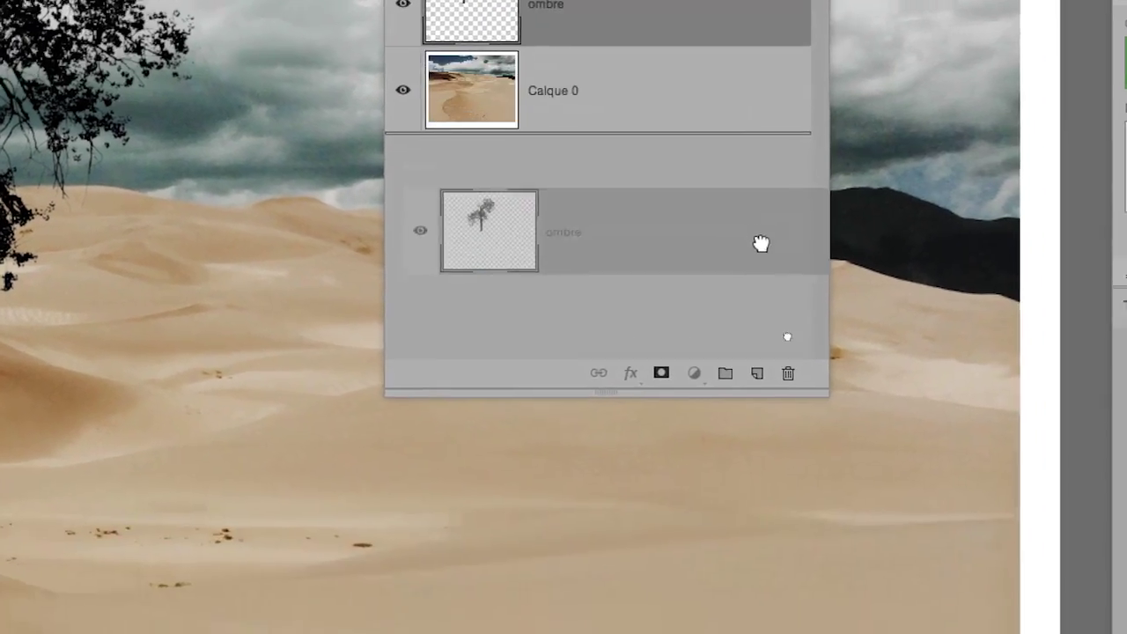
mouse_move(704, 162)
left_mouse_down()
mouse_move(756, 223)
mouse_move(727, 151)
left_mouse_up()
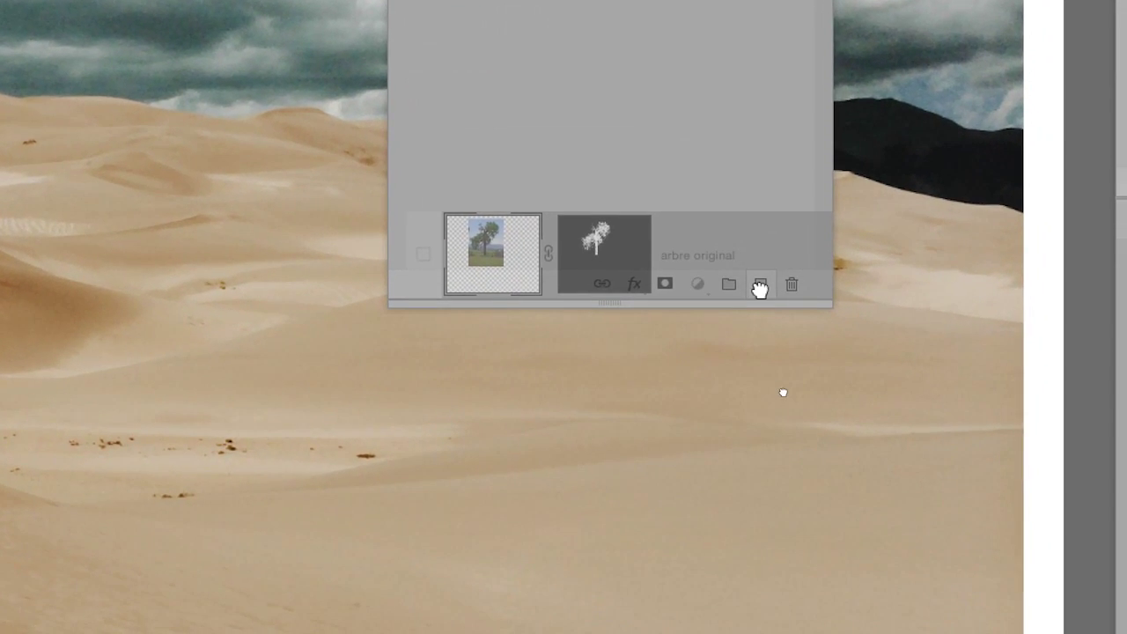
left_click_drag(744, 137, 758, 284)
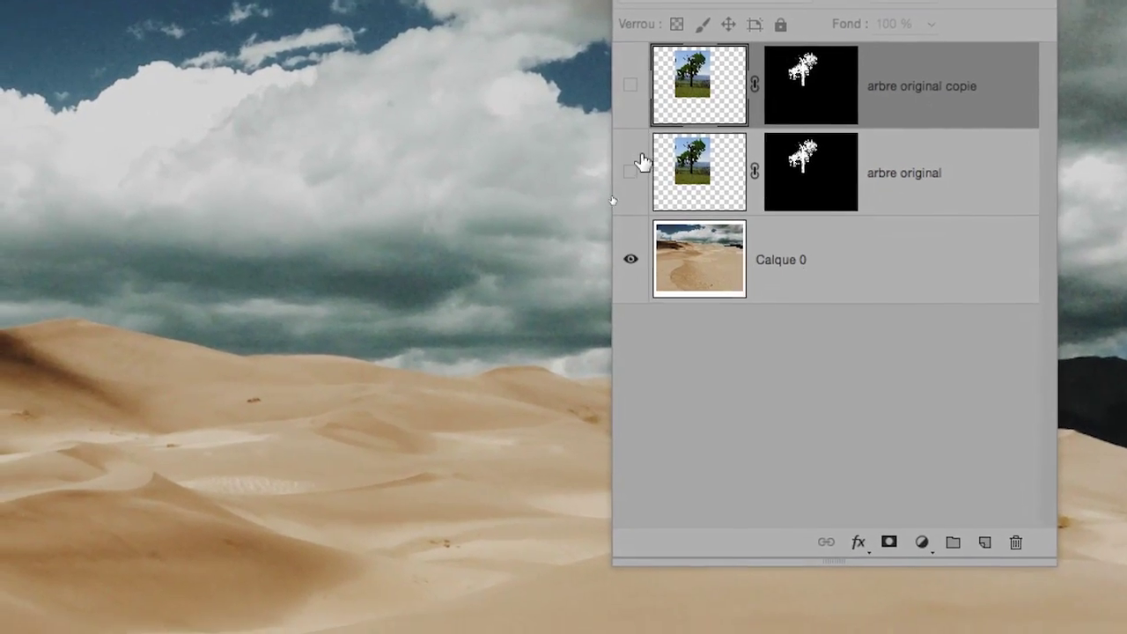
left_click(636, 163)
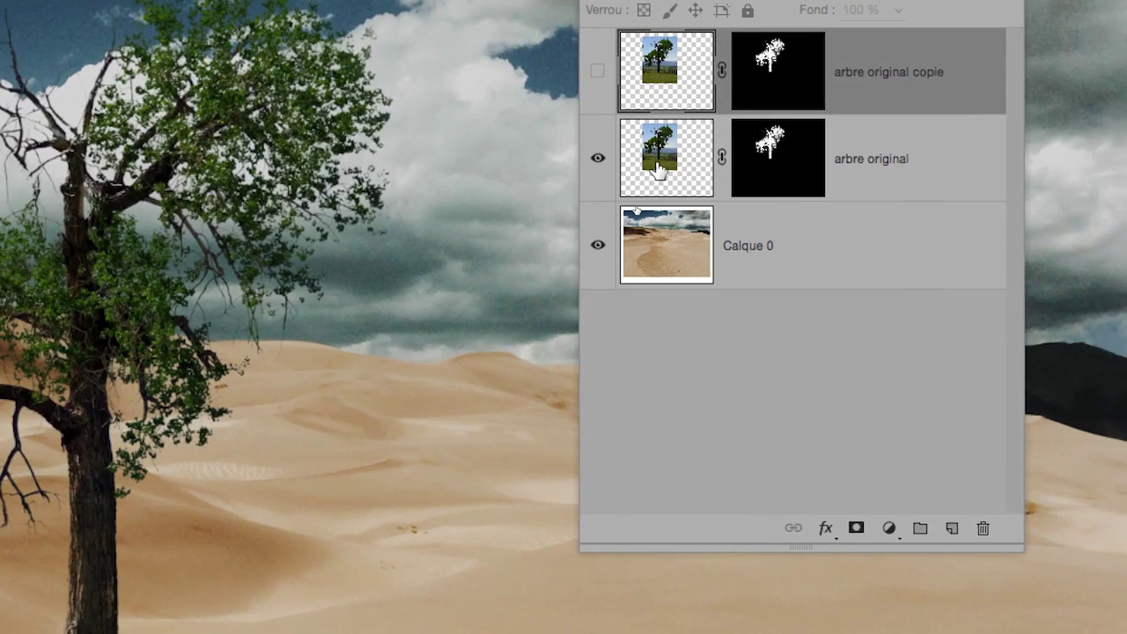
left_click_drag(659, 170, 660, 168)
double_click(722, 160)
type("ombre")
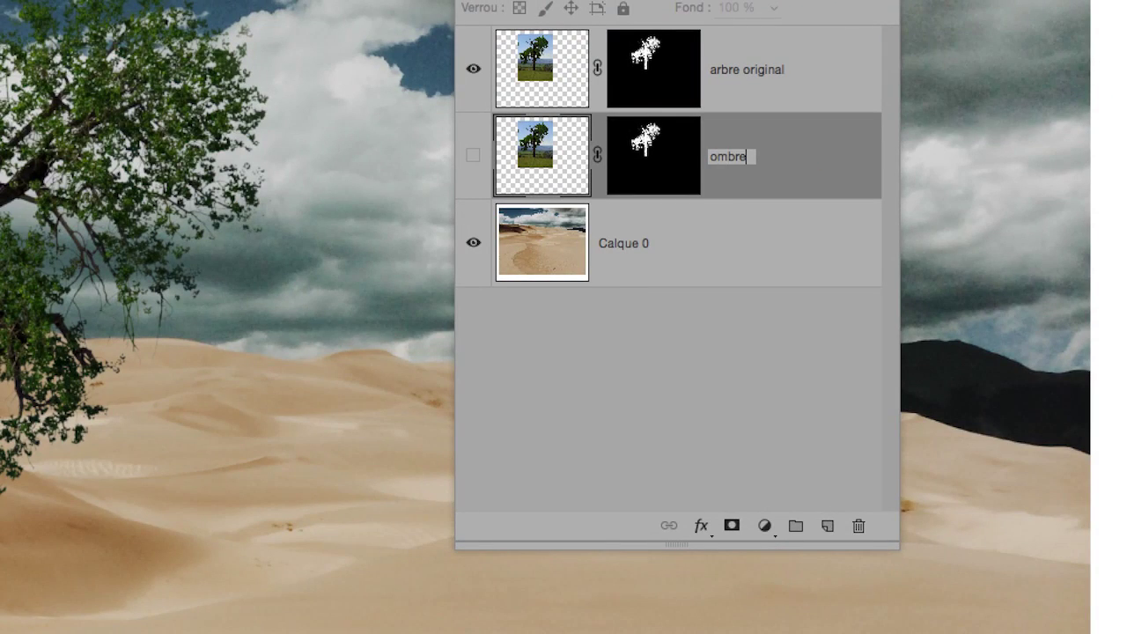
key("Return")
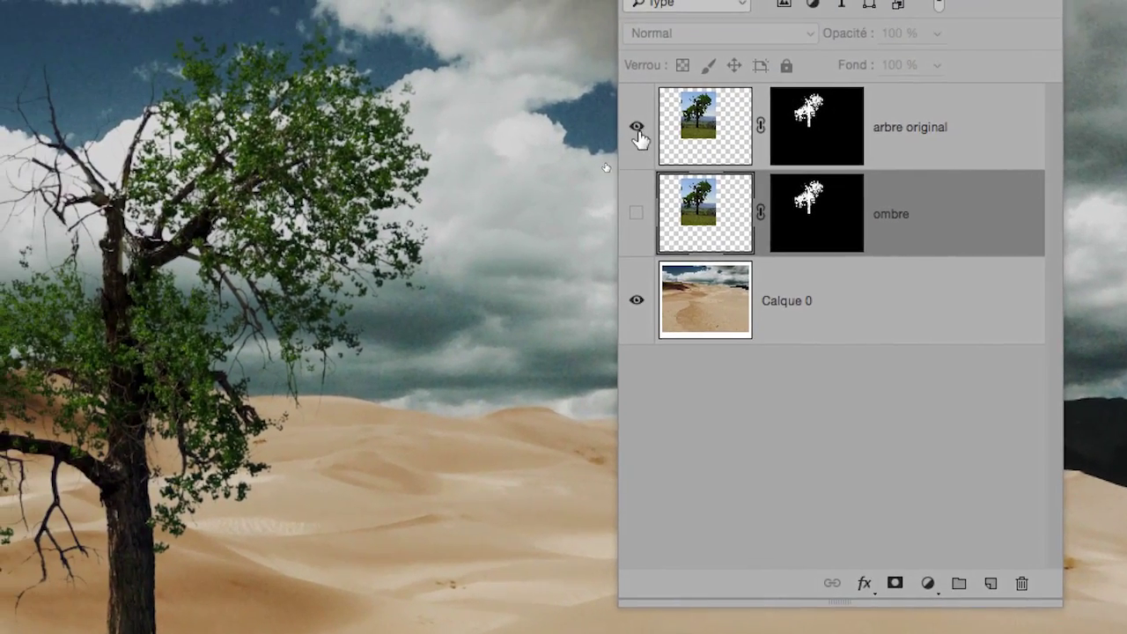
- Hide arbre original, apply the ombre mask via trash > Appliquer, and lock transparent pixels
left_click(637, 95)
left_click(639, 156)
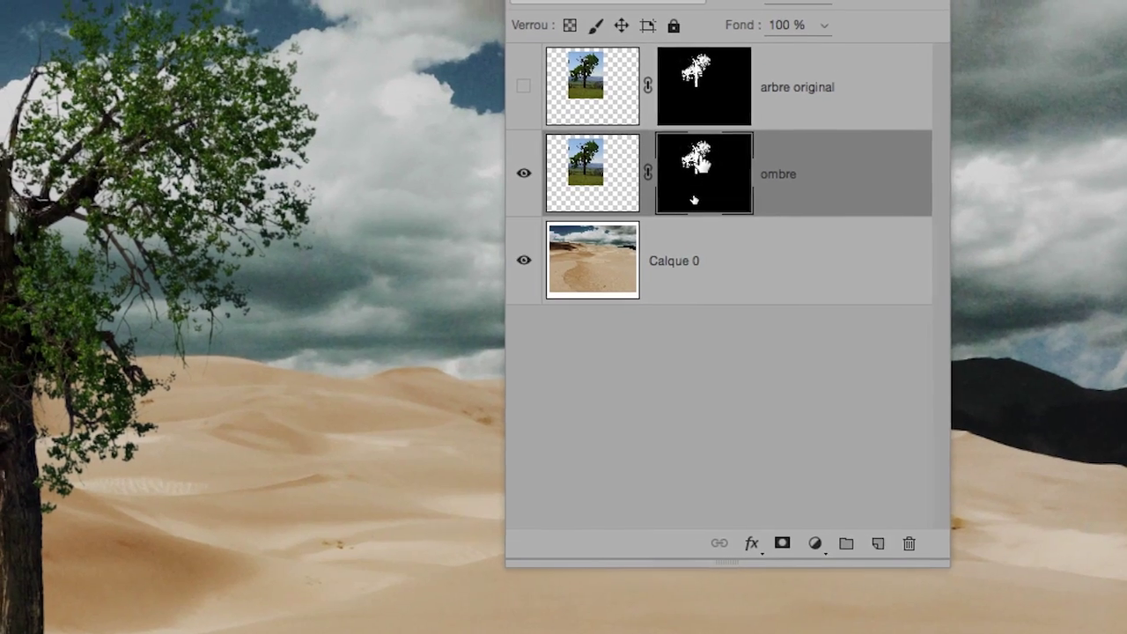
left_click_drag(700, 167, 772, 290)
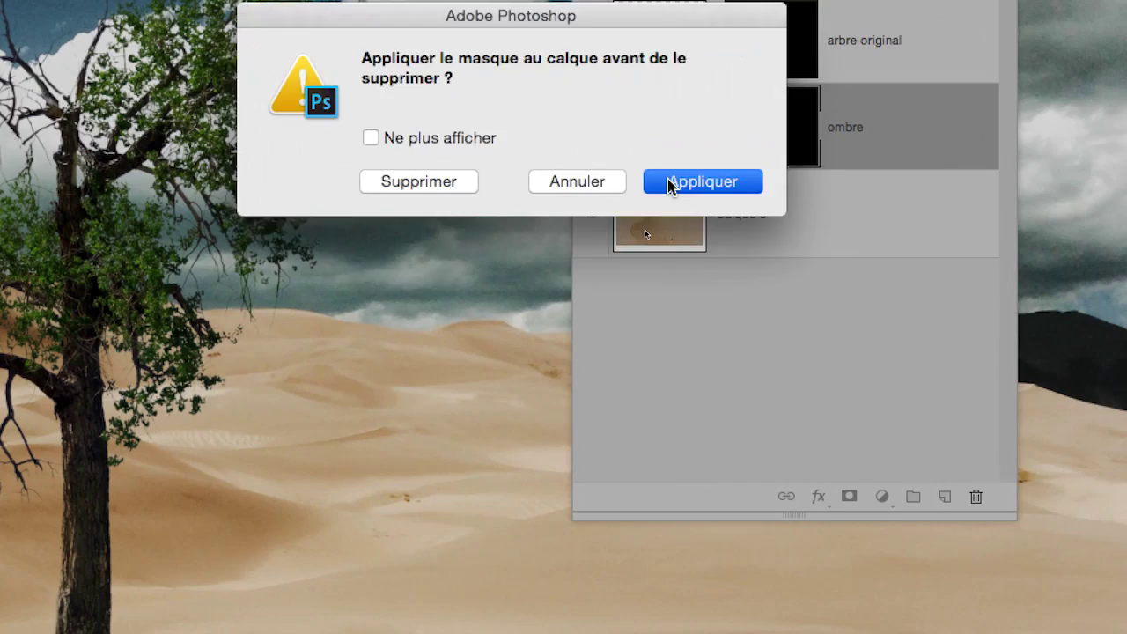
left_click(797, 188)
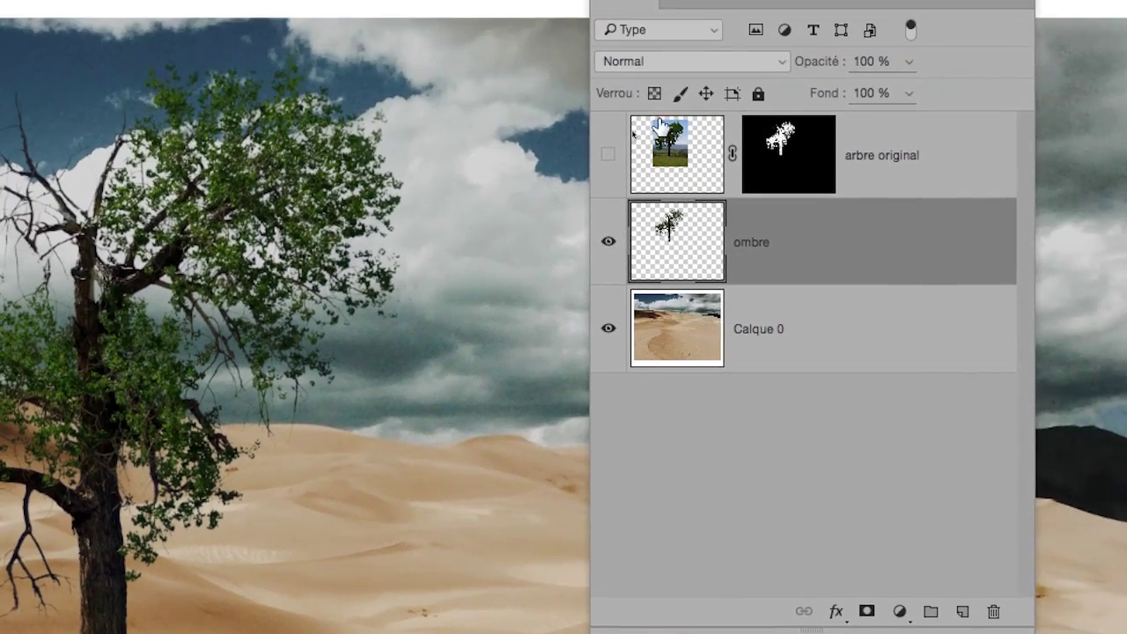
left_click(653, 106)
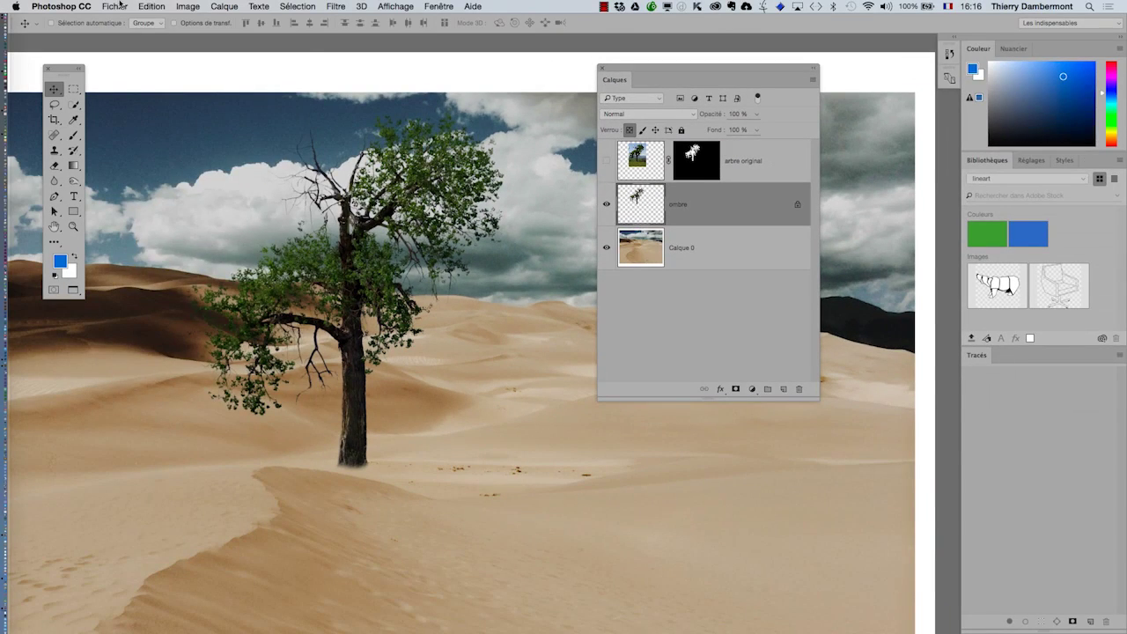
- Fill the locked ombre tree with Noir via Edition > Remplir, making a black silhouette
left_click(152, 7)
left_click(159, 183)
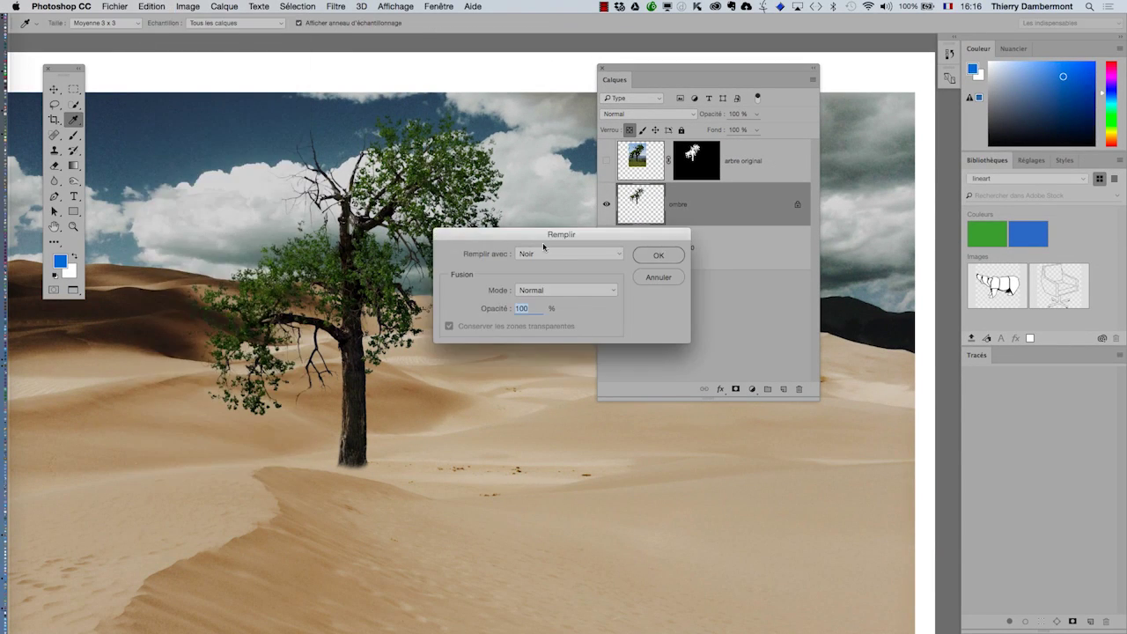
left_click(659, 256)
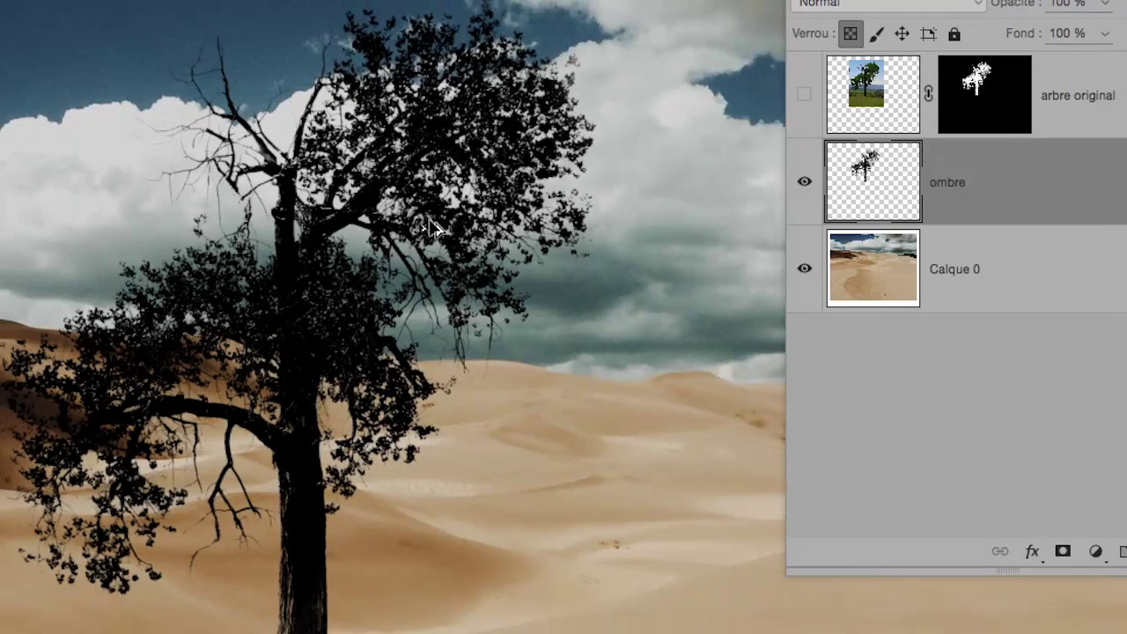
scroll(432, 227, "down", 1)
scroll(431, 227, "down", 1)
scroll(432, 227, "down", 1)
scroll(432, 227, "down", 1)
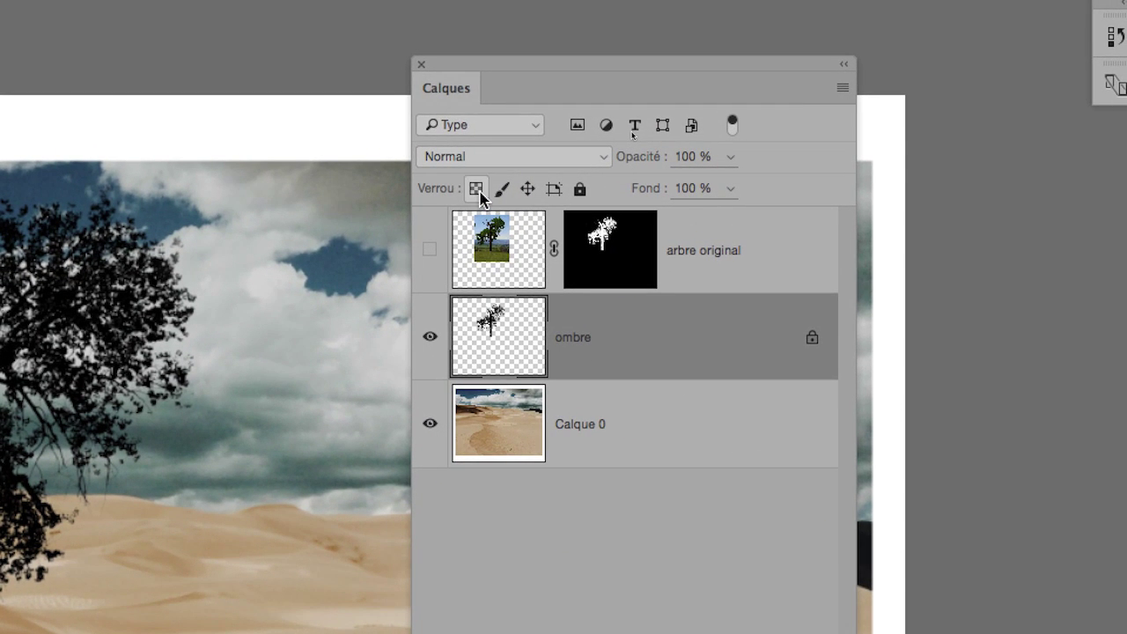
- Unlock ombre's transparent pixels and bring up Enregistrer sous for a new PSD
left_click(477, 189)
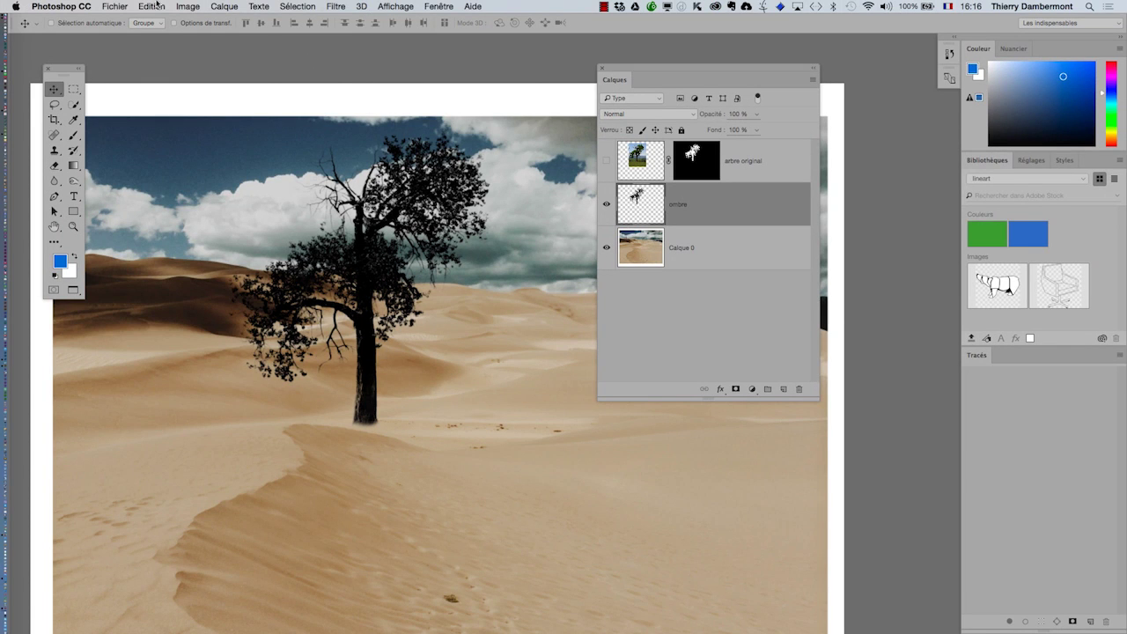
left_click(120, 6)
left_click(141, 129)
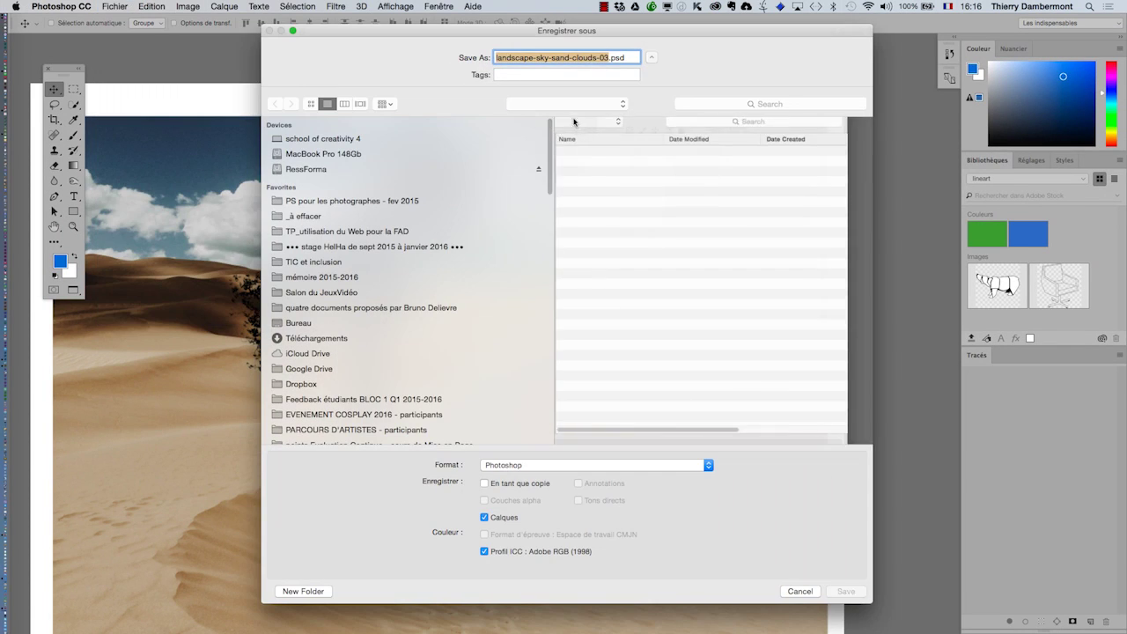